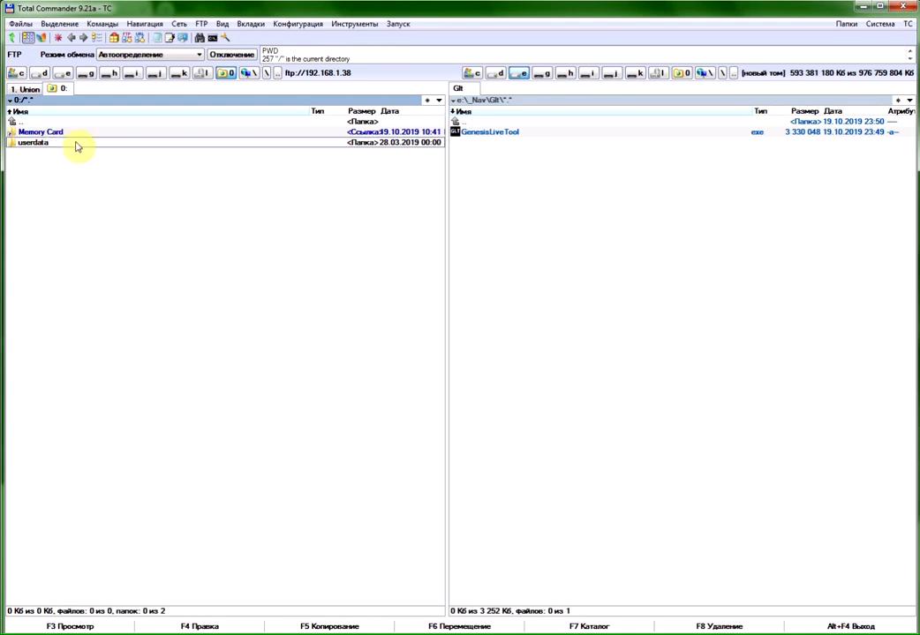
# Copy the GenesisLive folder from the FTP device's Memory Card into the local e:\_Nav\Glt folder
pyautogui.click(468, 141)
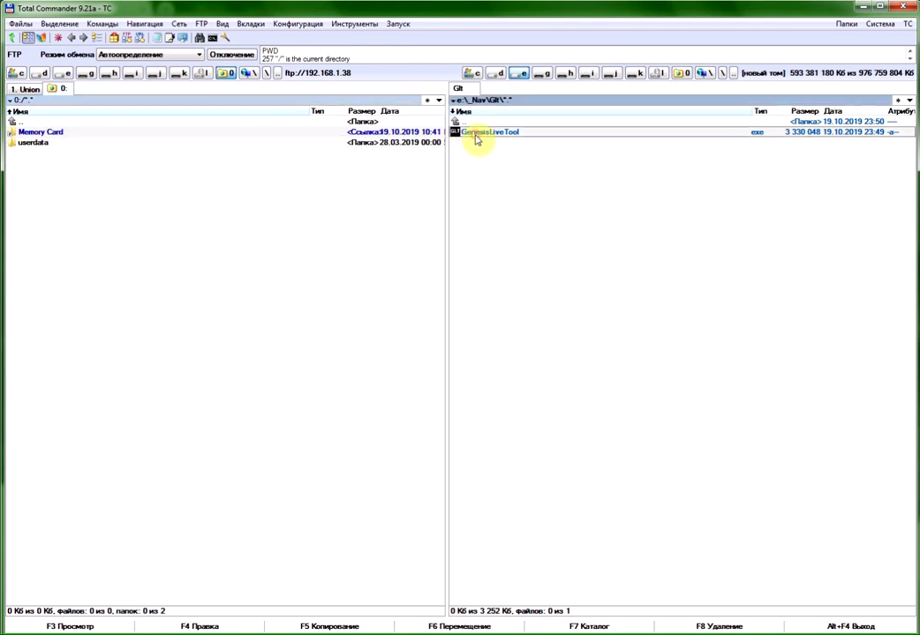
pyautogui.click(27, 134)
pyautogui.click(29, 132)
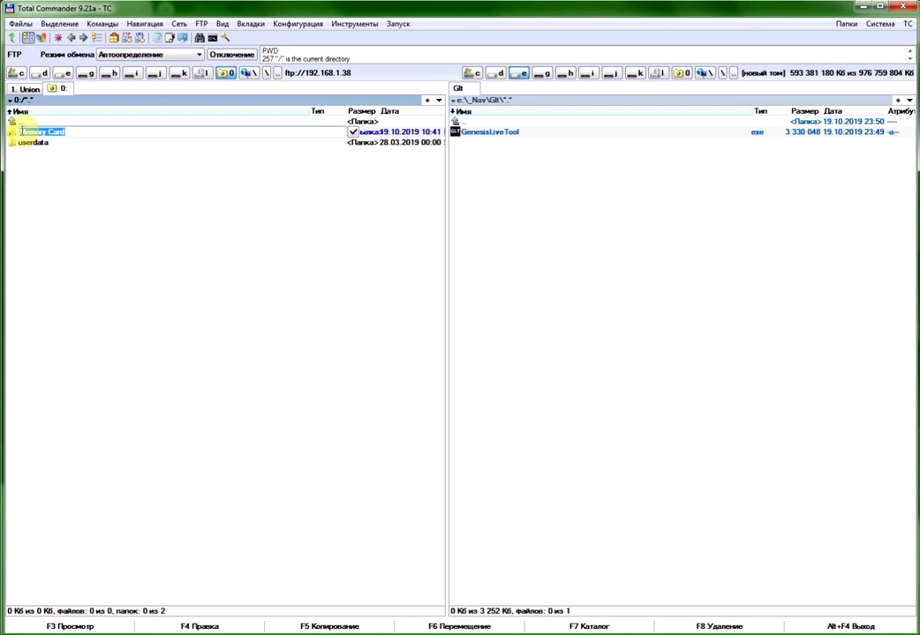
pyautogui.doubleClick(20, 130)
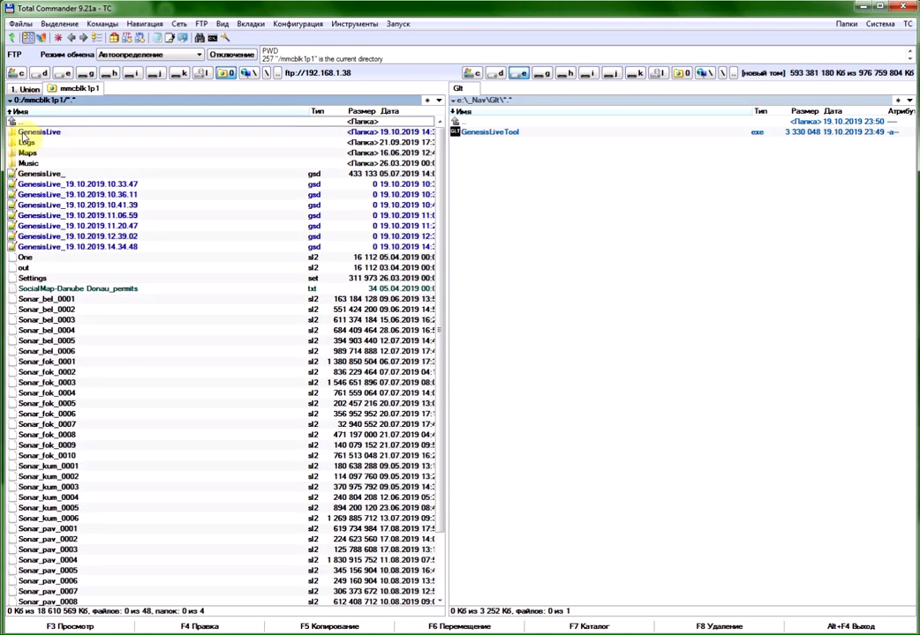
pyautogui.click(18, 133)
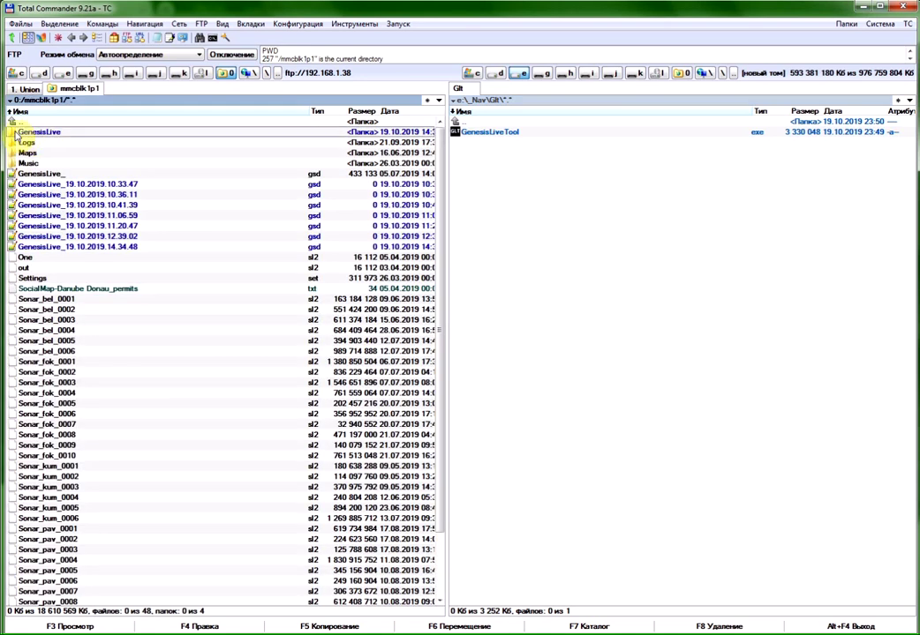
pyautogui.moveTo(16, 133); pyautogui.dragTo(499, 186)
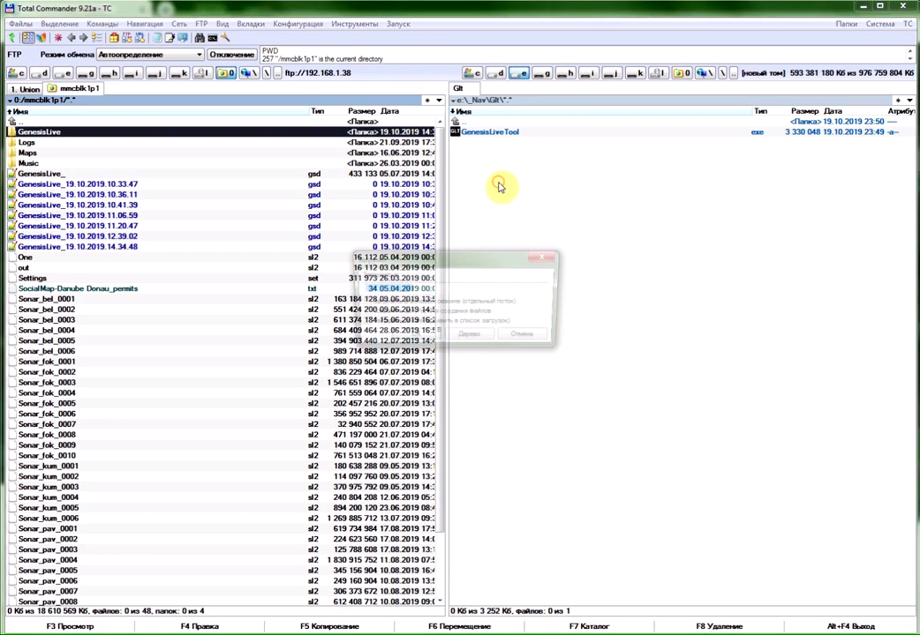
pyautogui.click(429, 339)
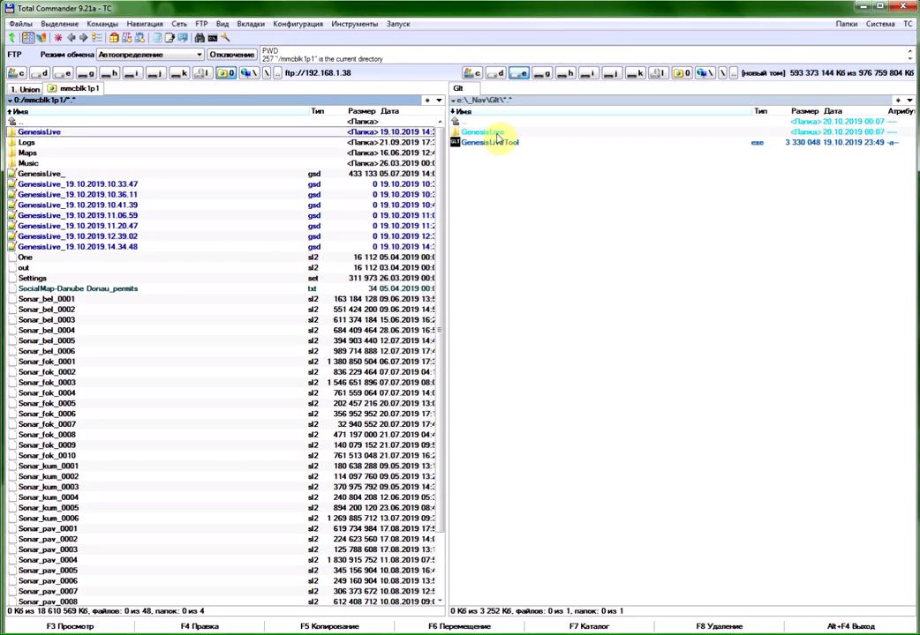
# Rename the copied GenesisLive folder in e:\_Nav\Glt as GenesisLiveMy
pyautogui.click(497, 138)
pyautogui.click(492, 133)
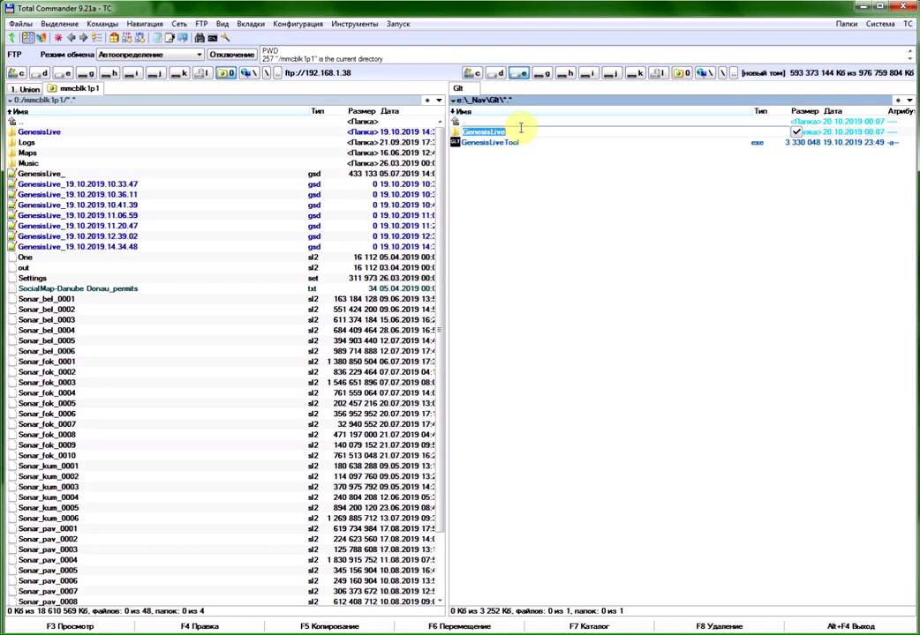
pyautogui.click(512, 132)
pyautogui.write('My')
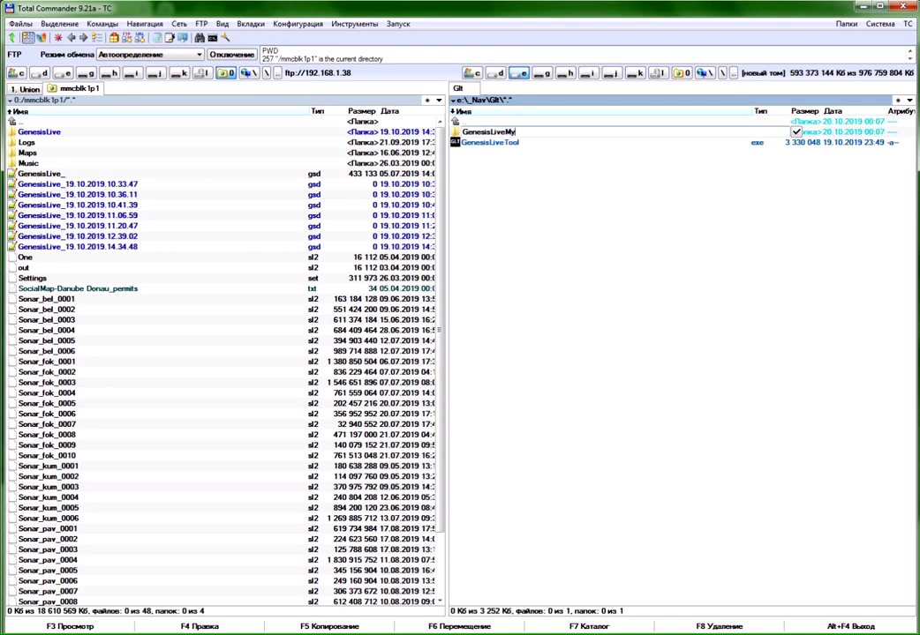
pyautogui.press('Return')
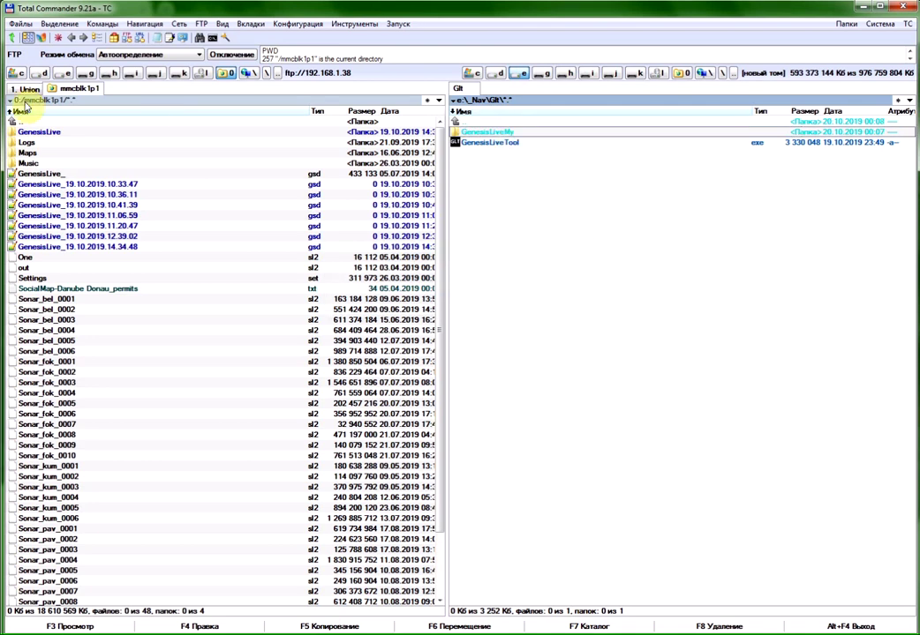
# Copy the GenesisLive folder from the archive's 1. Union folder into e:\_Nav\Glt
pyautogui.click(26, 89)
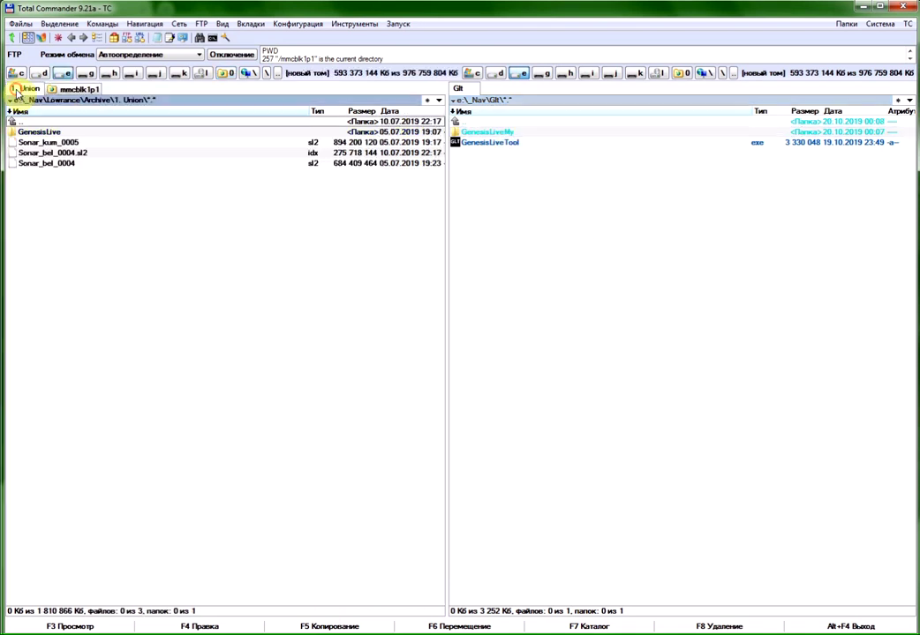
pyautogui.click(26, 134)
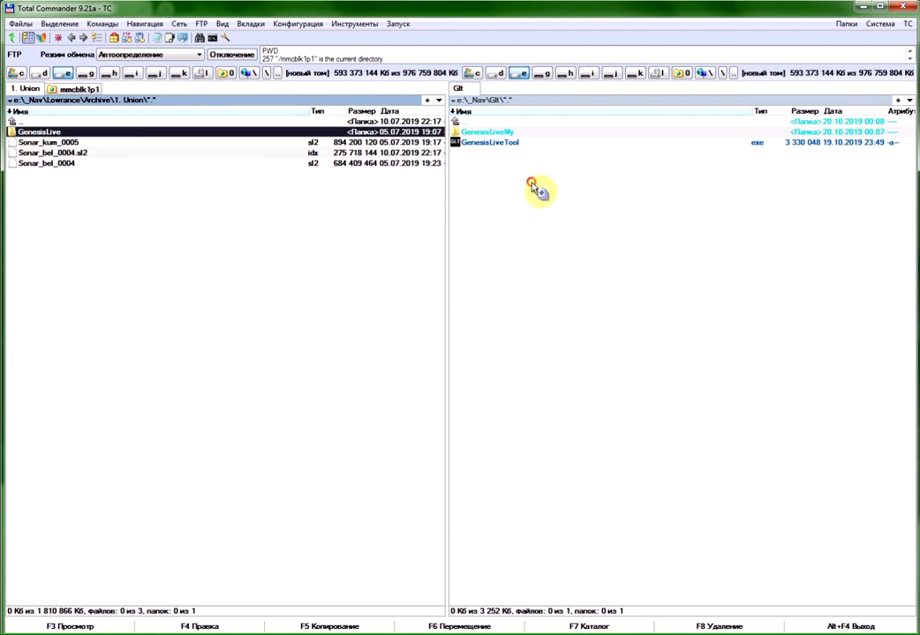
pyautogui.moveTo(532, 187); pyautogui.dragTo(532, 188)
pyautogui.click(328, 311)
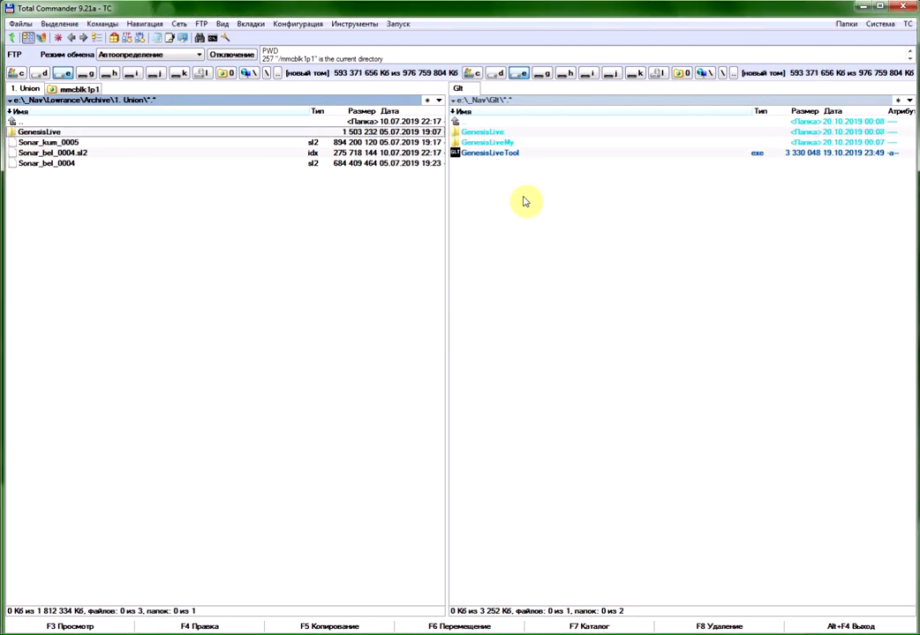
# Rename the second copied GenesisLive folder in e:\_Nav\Glt as GenesisLiveAlex
pyautogui.click(490, 132)
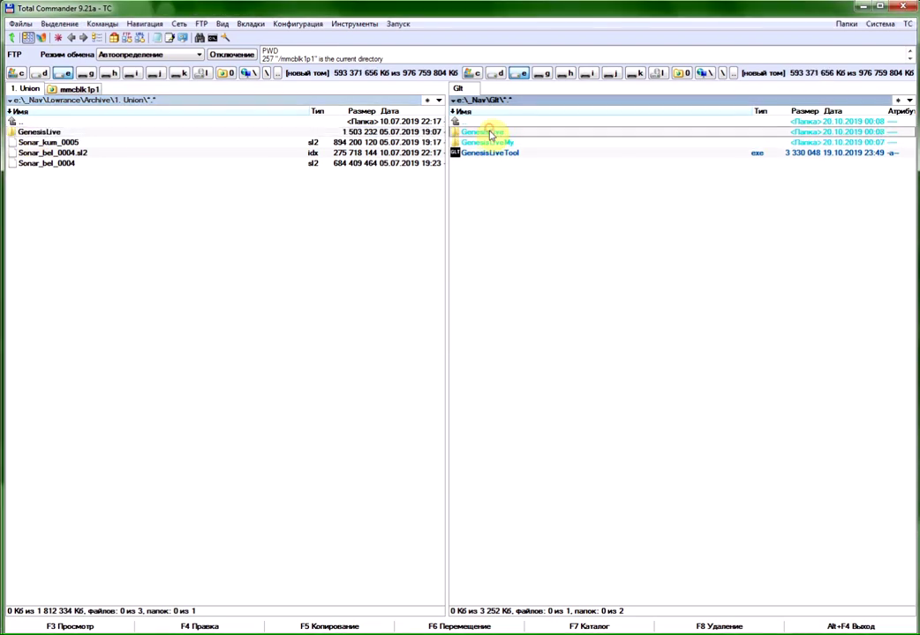
pyautogui.click(511, 132)
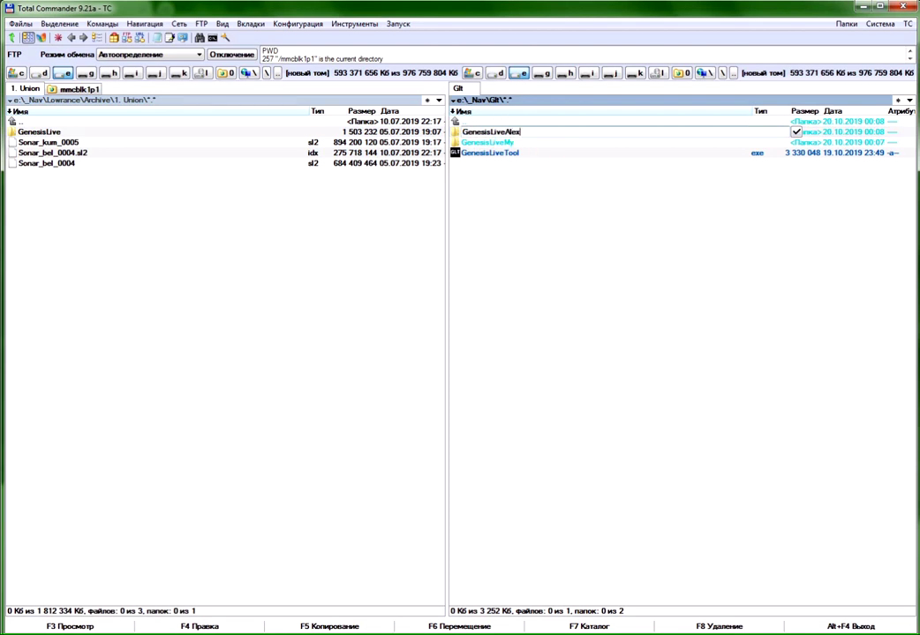
pyautogui.press('Return')
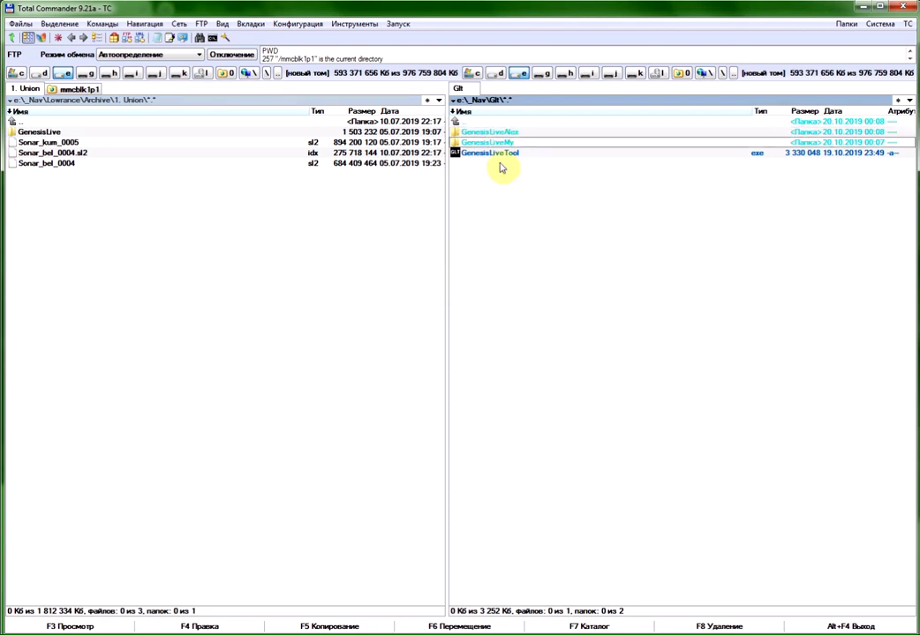
# Launch GenesisLiveTool from the Glt folder and move its window to the middle of the screen
pyautogui.click(474, 141)
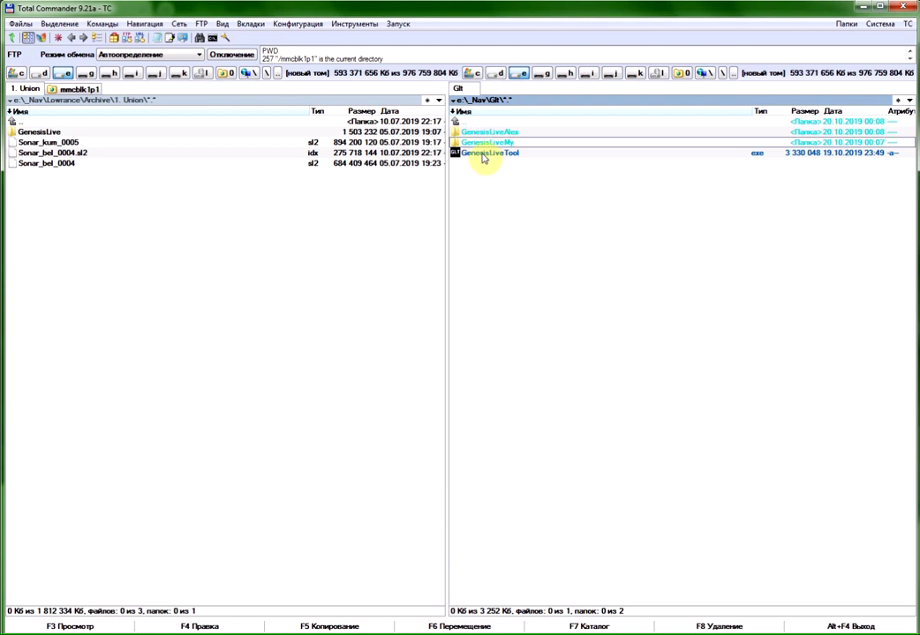
pyautogui.doubleClick(485, 154)
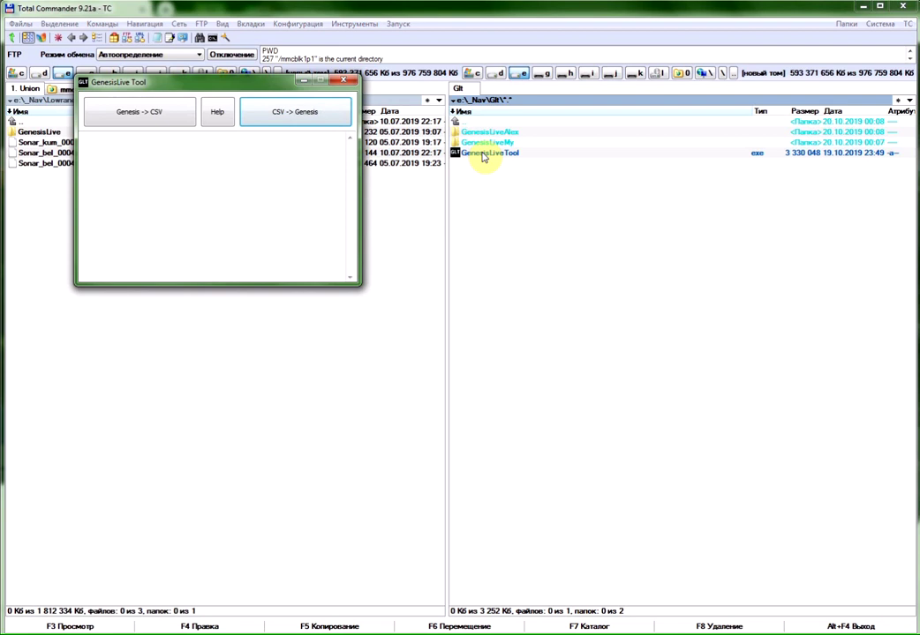
pyautogui.moveTo(272, 79); pyautogui.dragTo(446, 251)
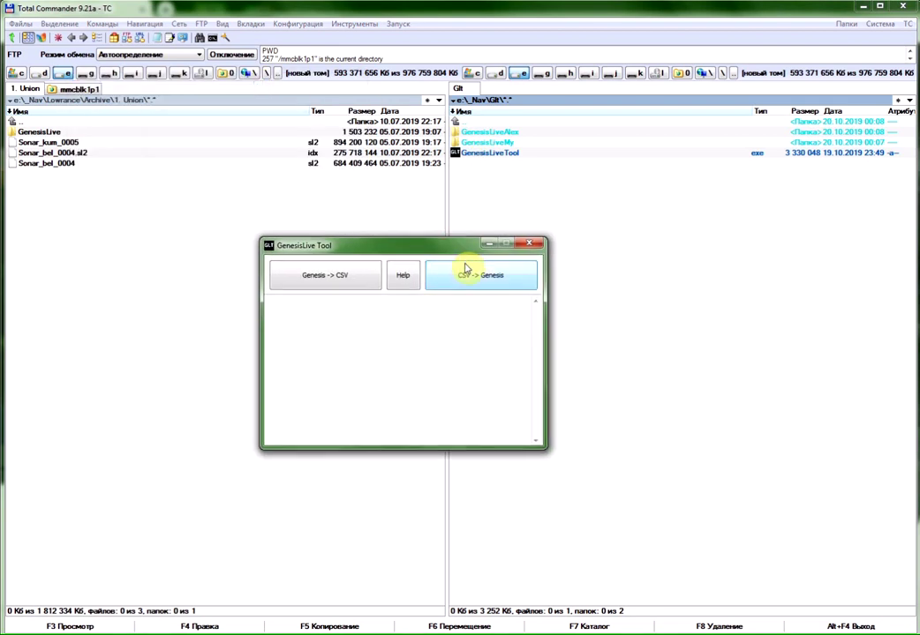
# Start a Genesis to CSV conversion with E:\_Nav\GLT\GenesisLiveMy as the source folder
pyautogui.click(310, 277)
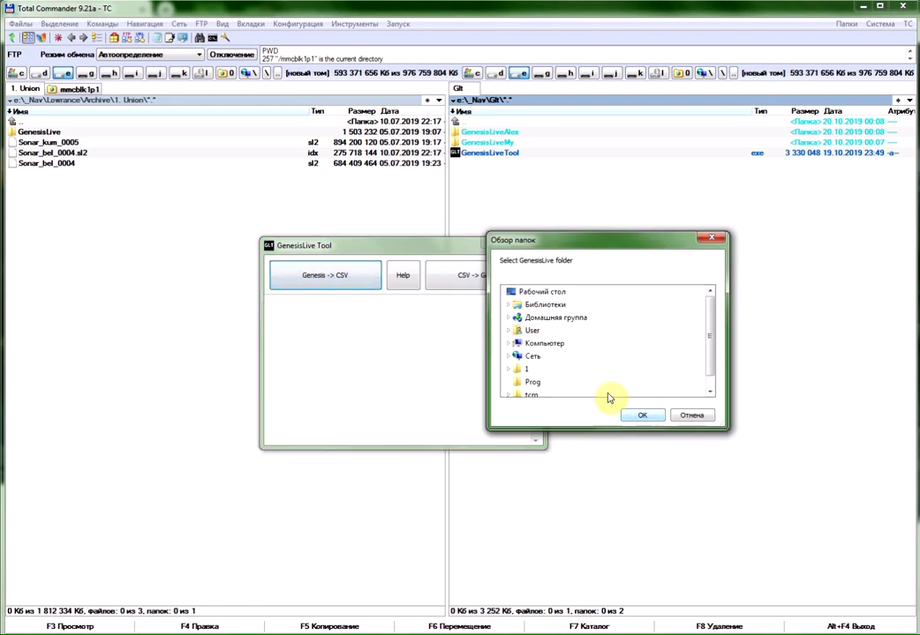
pyautogui.click(509, 345)
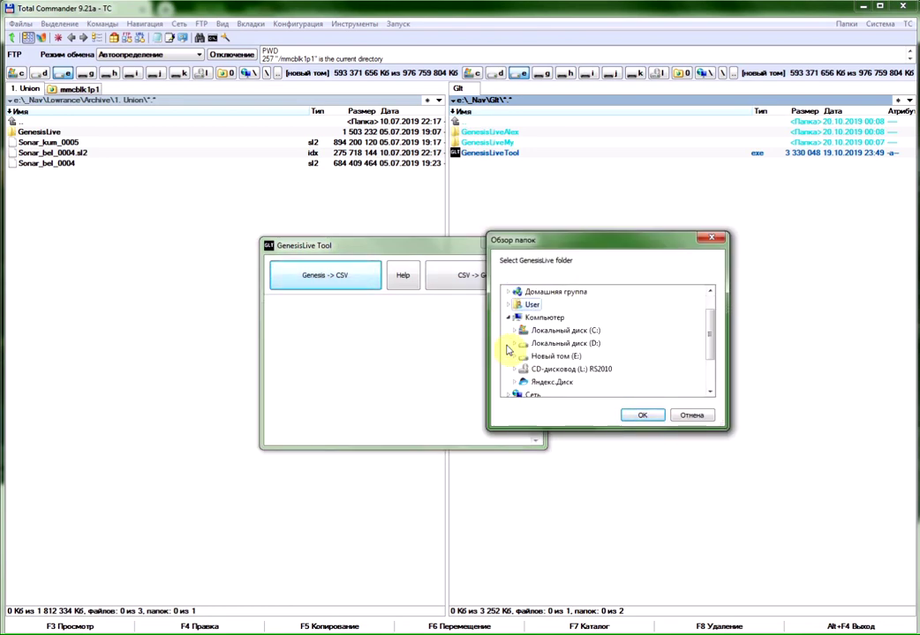
pyautogui.click(514, 356)
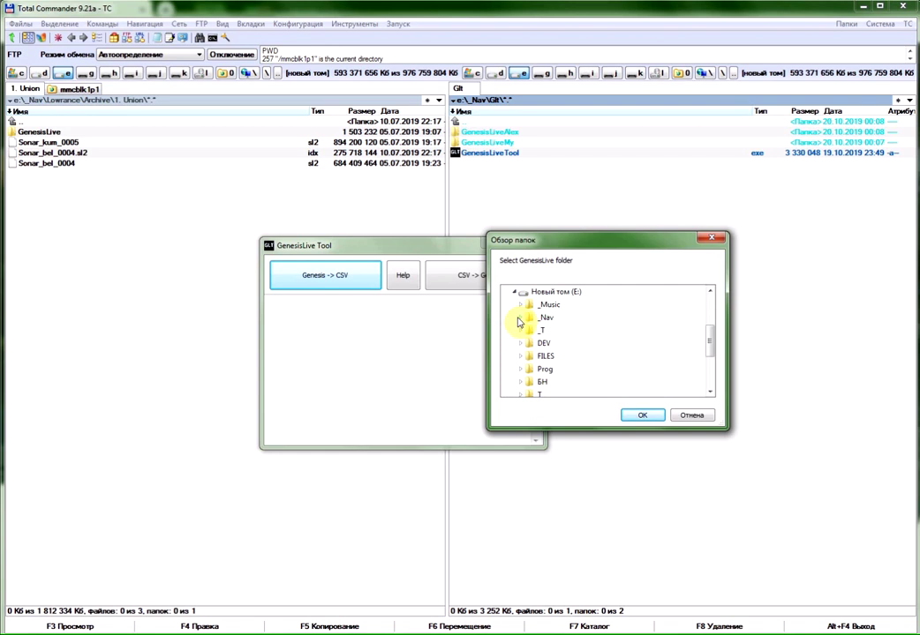
pyautogui.click(521, 318)
pyautogui.click(528, 344)
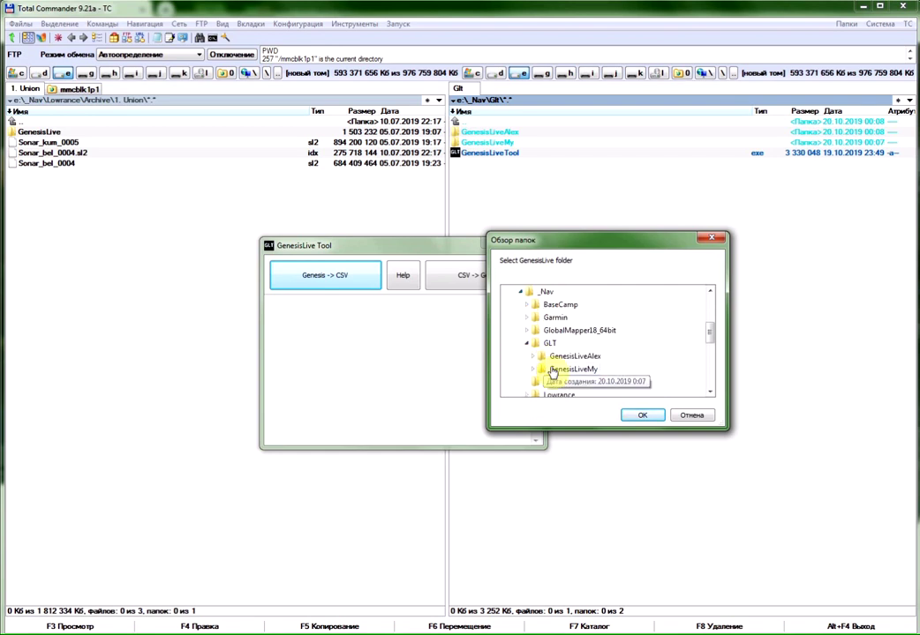
pyautogui.click(556, 371)
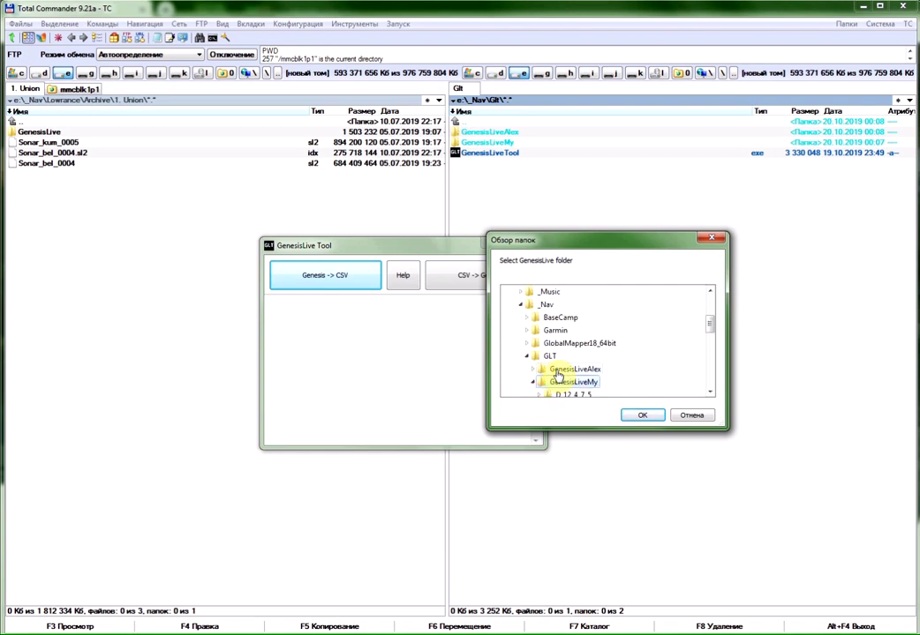
pyautogui.click(645, 416)
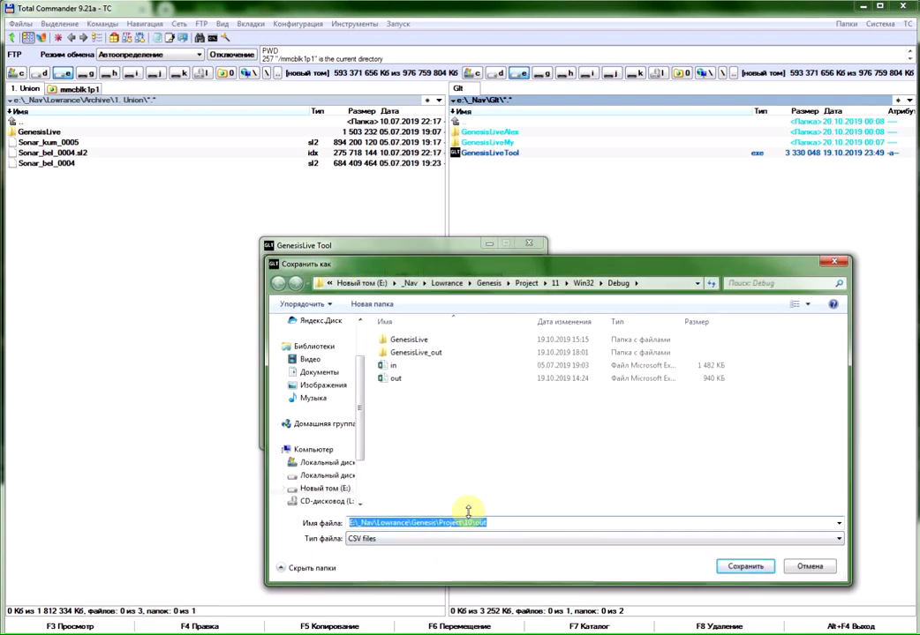
# Save the conversion output as a CSV file named My in E:\_Nav\GLT
pyautogui.click(409, 282)
pyautogui.doubleClick(399, 379)
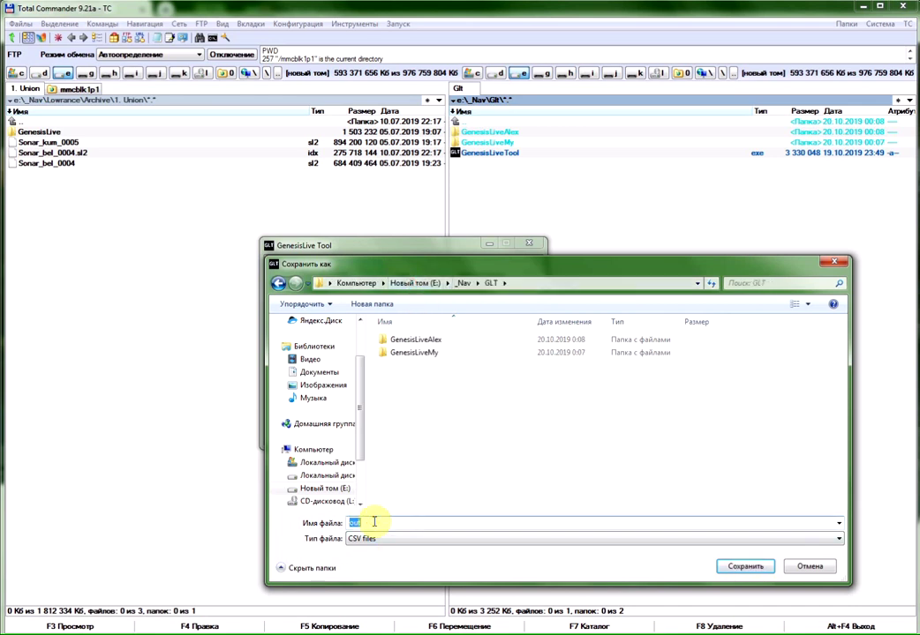
pyautogui.write('ьн')
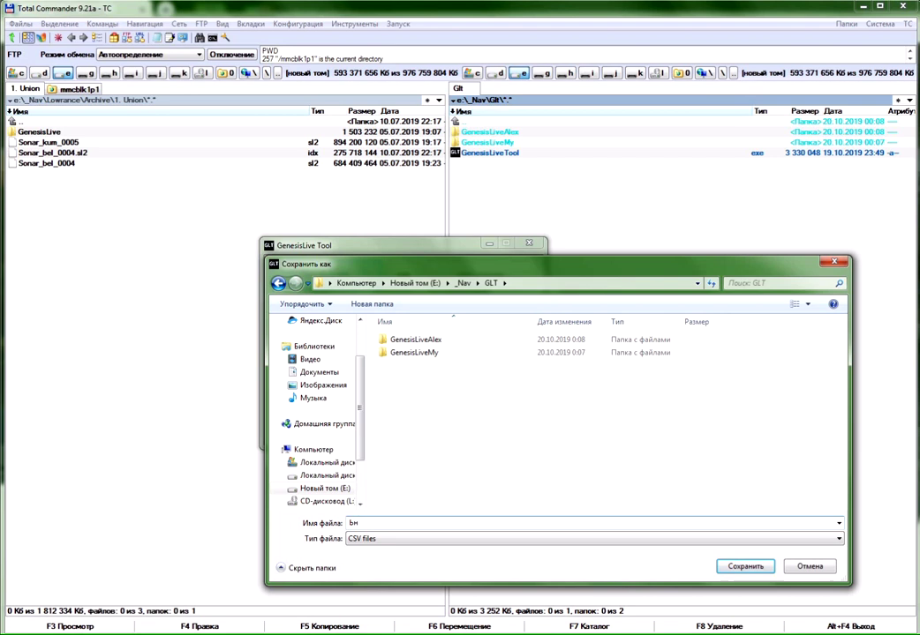
pyautogui.press('Return')
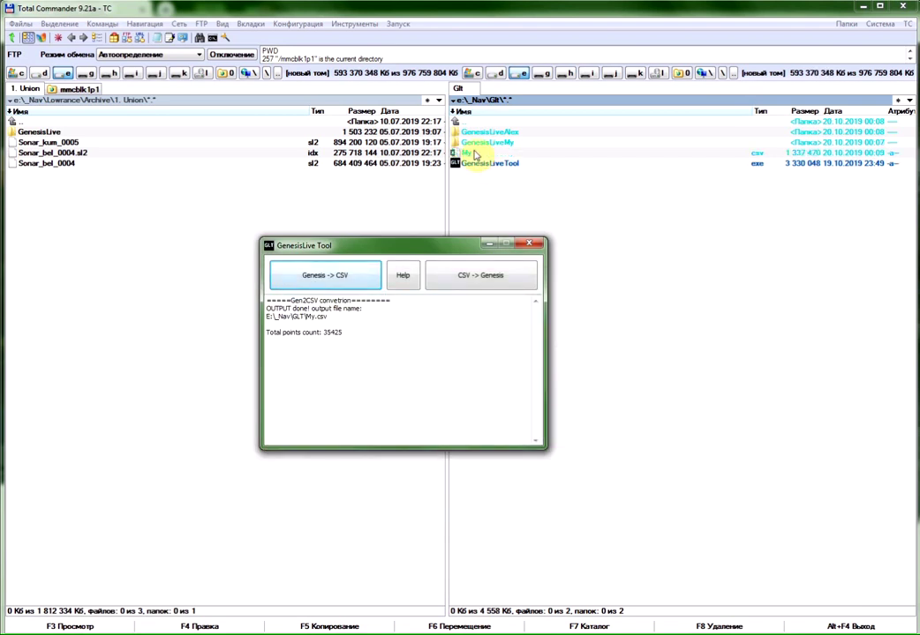
# Check the exported My.csv in the Glt folder and the total points count in the GenesisLive Tool log
pyautogui.click(473, 155)
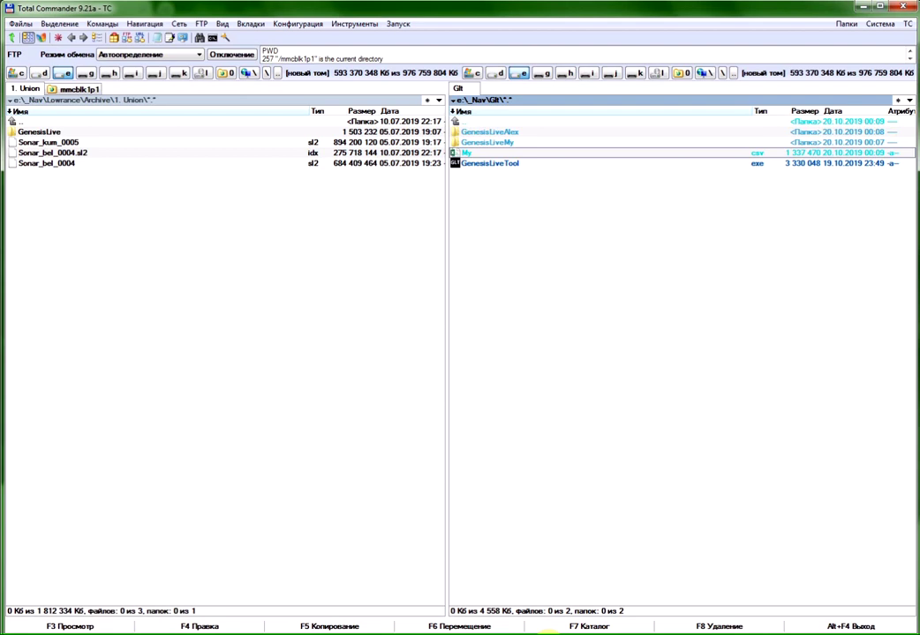
pyautogui.hotkey('alt', 'Tab')
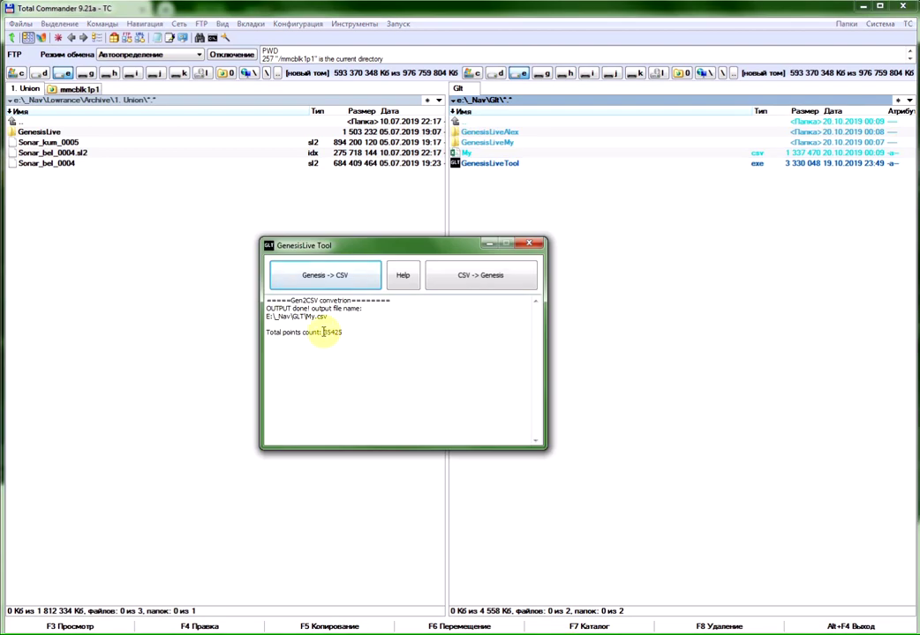
pyautogui.moveTo(323, 332); pyautogui.dragTo(350, 333)
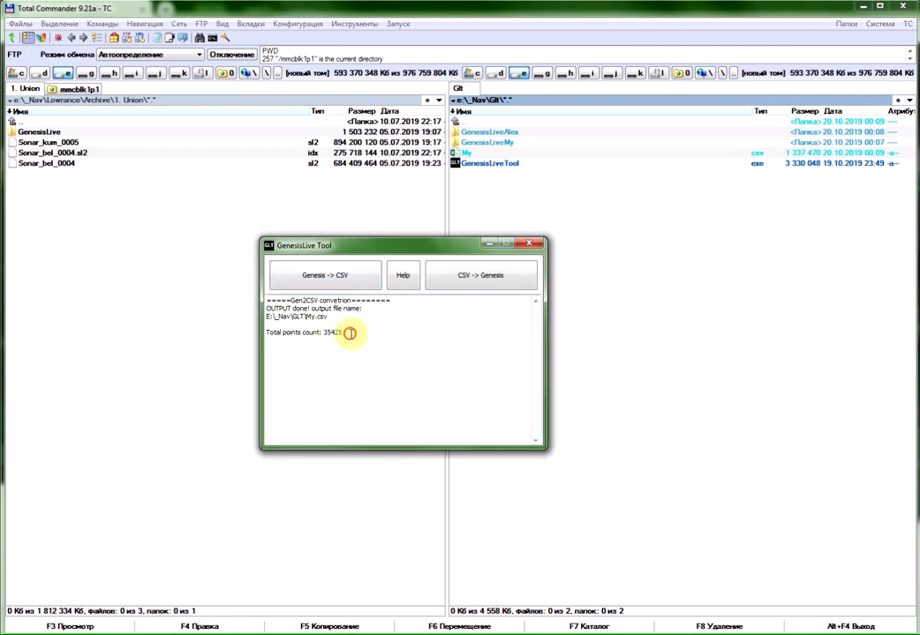
# Start another Genesis to CSV conversion with E:\_Nav\GLT\GenesisLiveAlex as the source folder
pyautogui.click(332, 285)
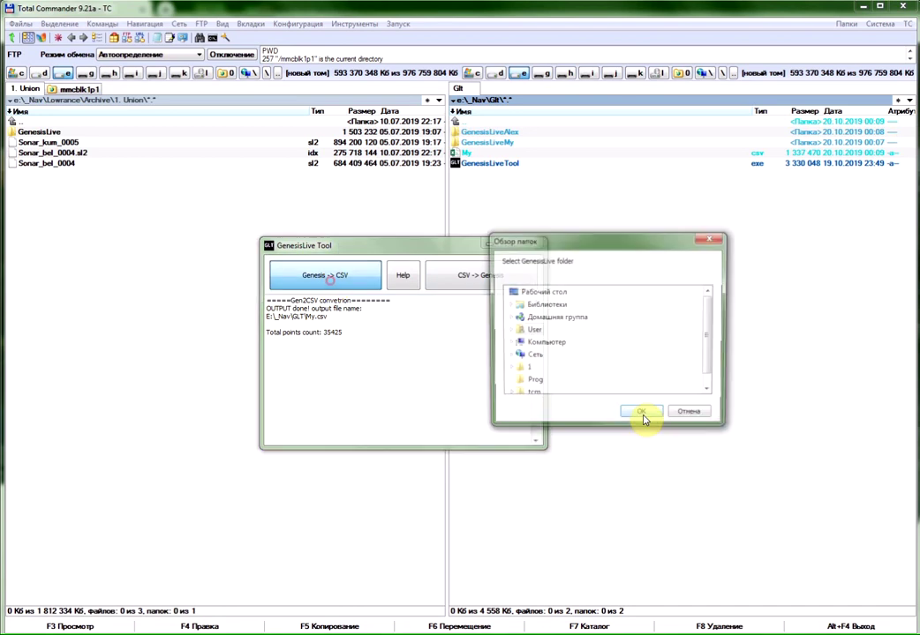
pyautogui.click(505, 344)
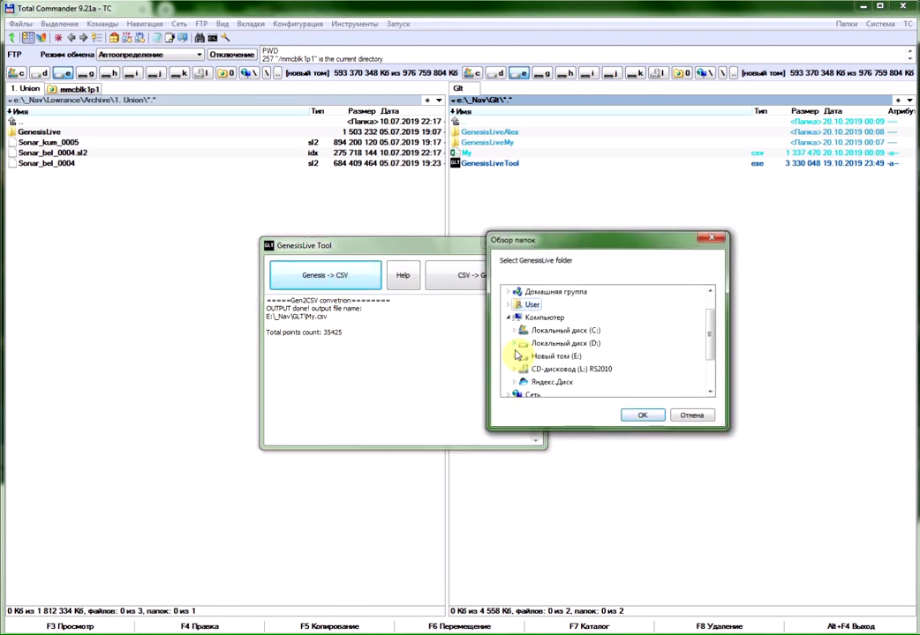
pyautogui.doubleClick(534, 380)
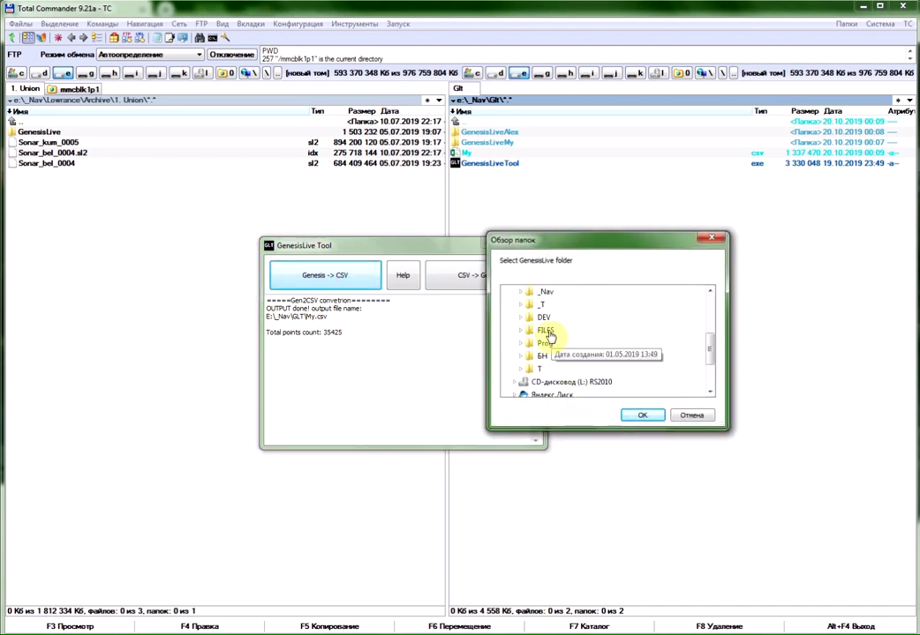
pyautogui.click(532, 297)
pyautogui.scroll(2, 533, 299)
pyautogui.scroll(-1, 534, 298)
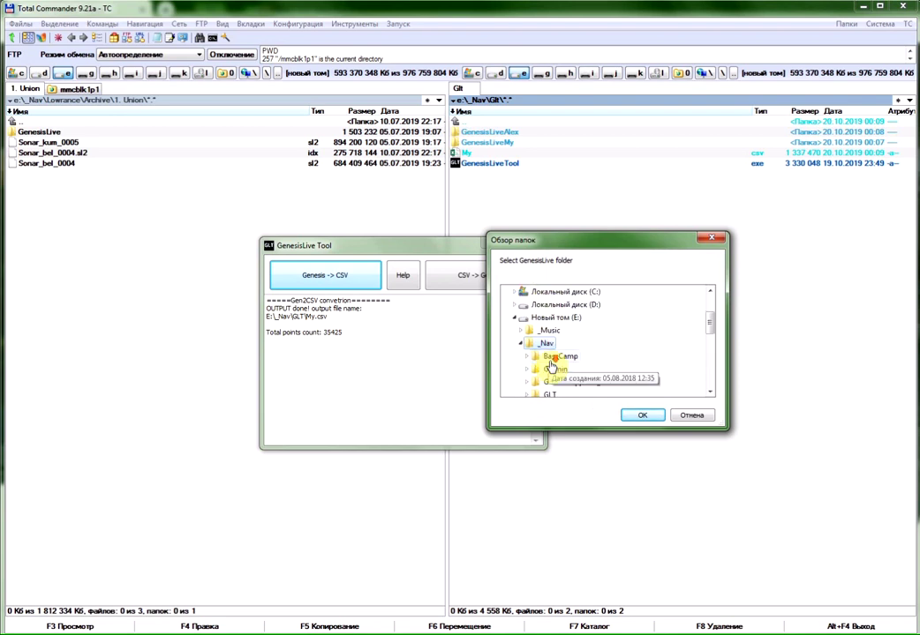
pyautogui.doubleClick(537, 394)
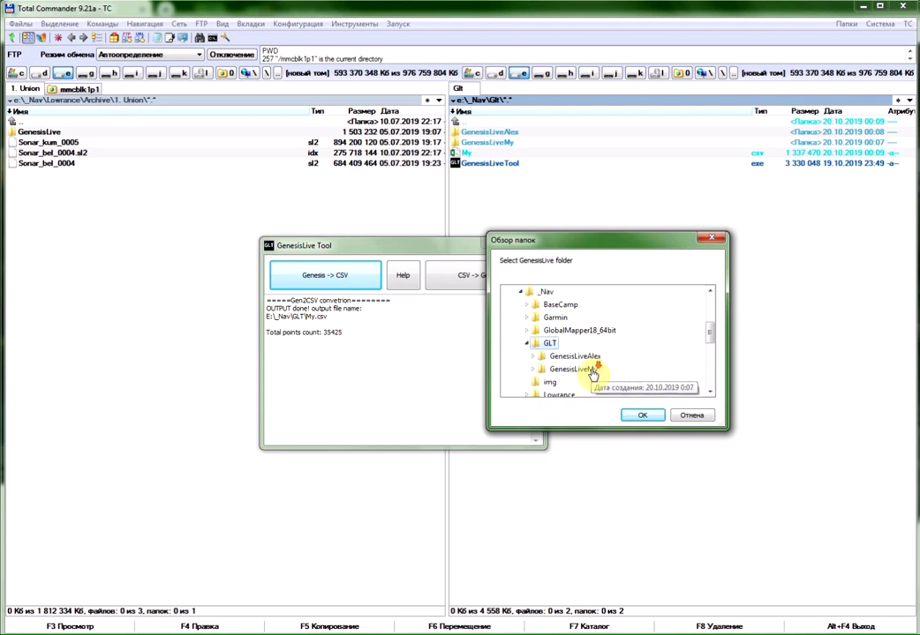
pyautogui.click(572, 396)
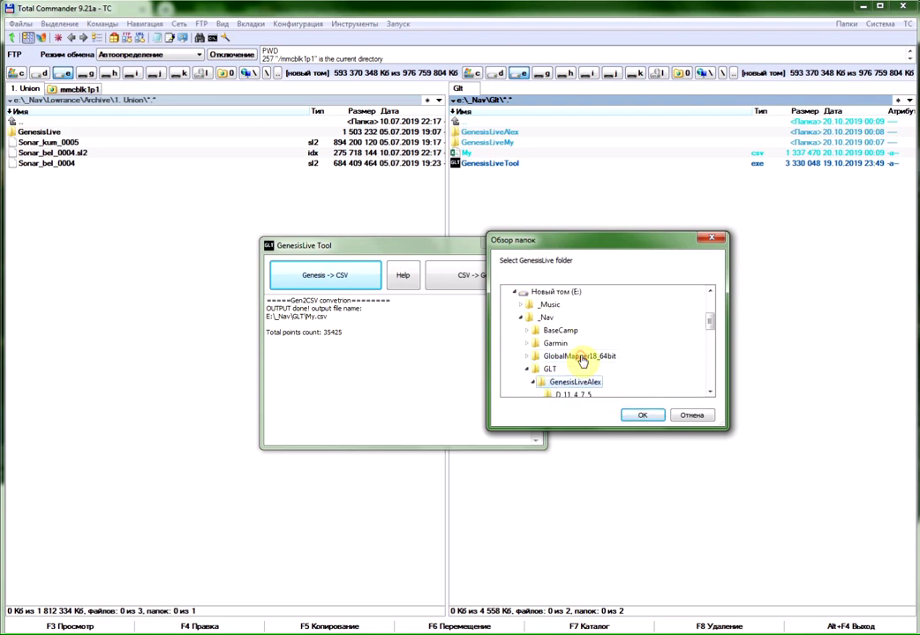
pyautogui.click(642, 417)
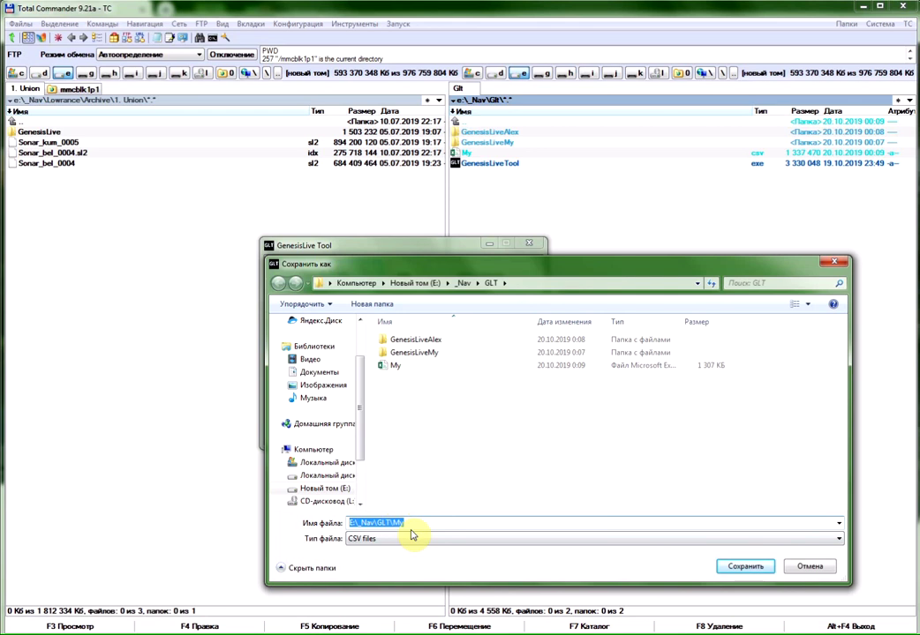
# Save the conversion output as a CSV file named Alex in E:\_Nav\GLT and close GenesisLive Tool
pyautogui.write('Alex')
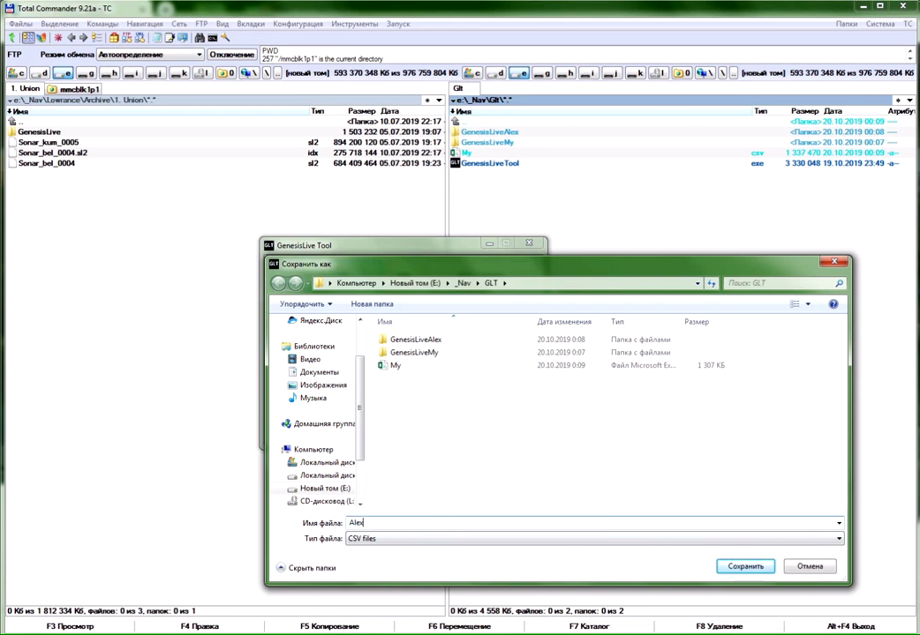
pyautogui.press('Return')
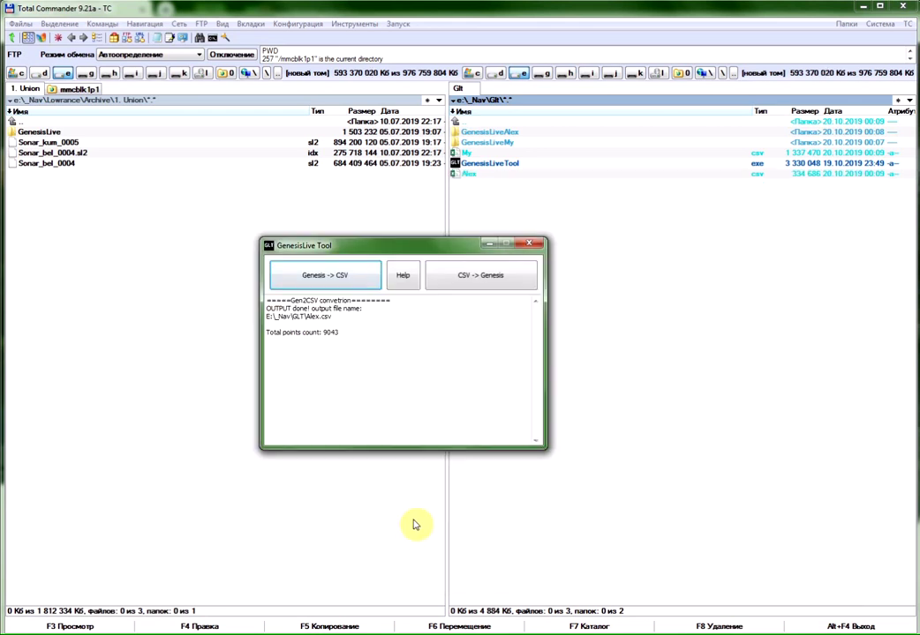
pyautogui.click(530, 244)
# Switch to the GLT folder in Windows Explorer and open the Alex CSV file in Notepad (Блокнот)
pyautogui.click(462, 177)
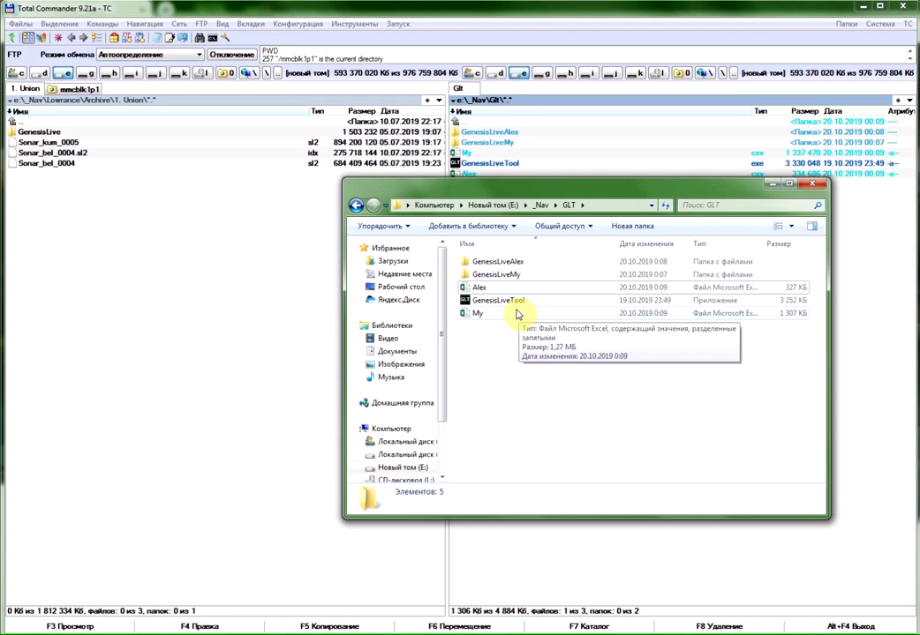
pyautogui.rightClick(475, 289)
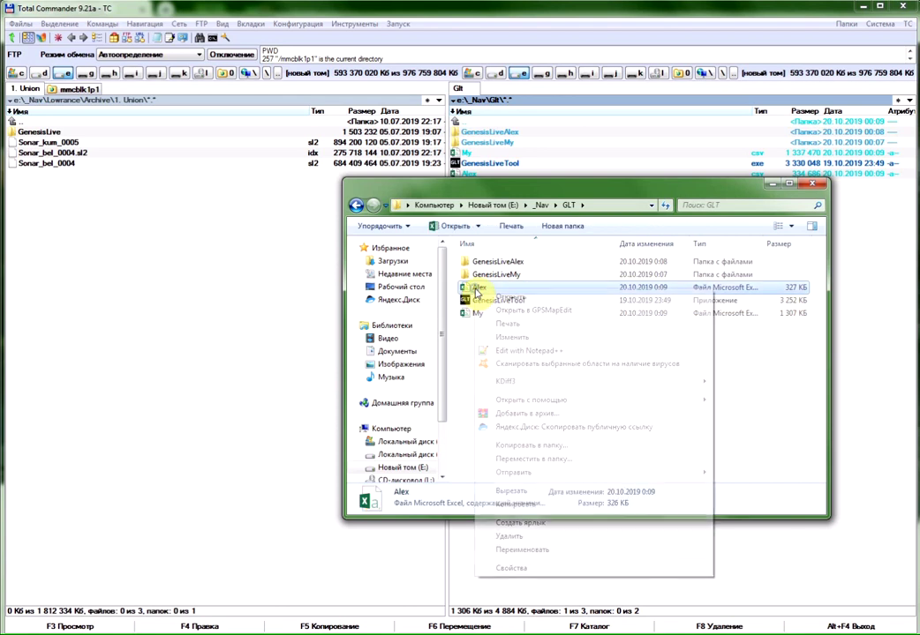
pyautogui.moveTo(700, 401)
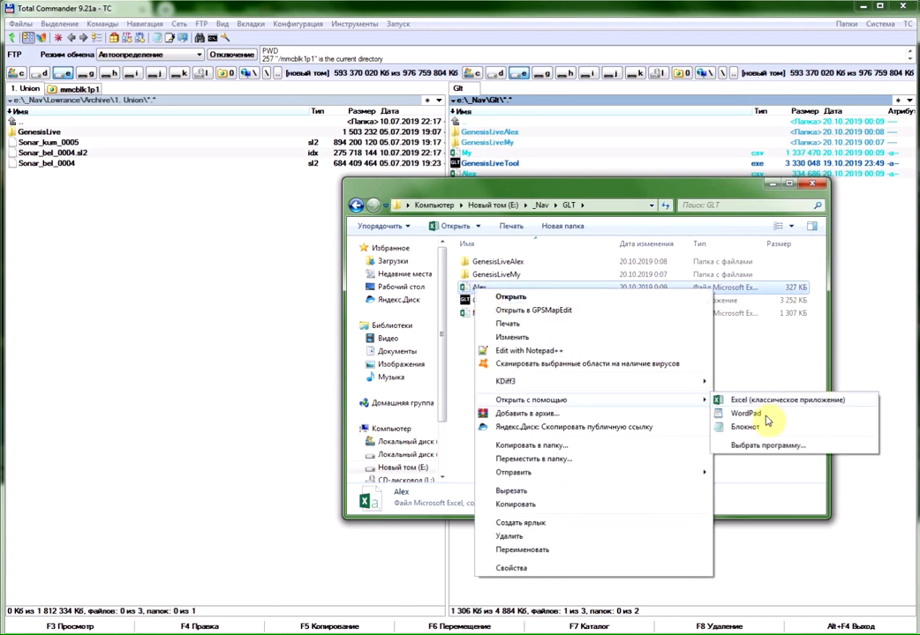
pyautogui.click(752, 430)
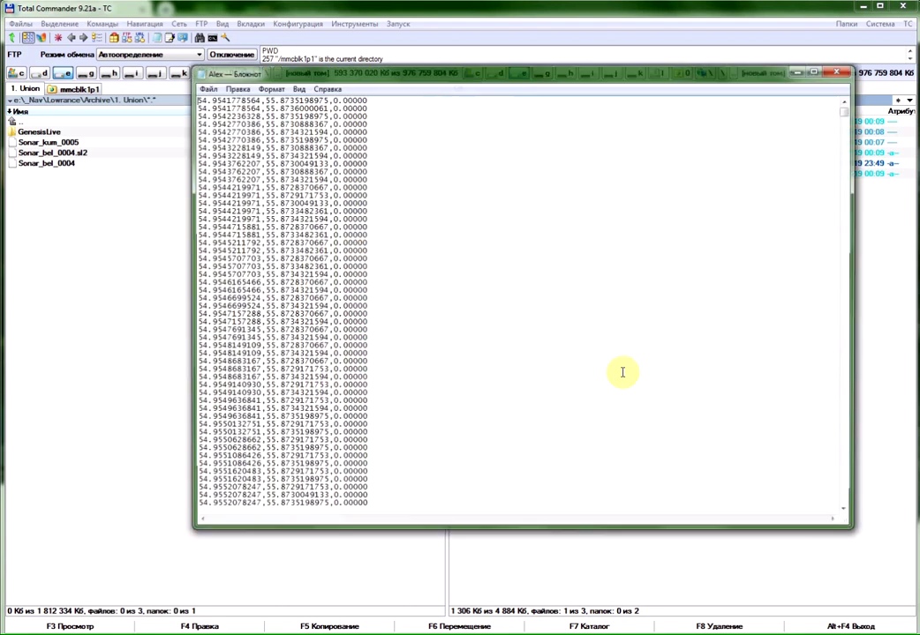
# Copy the entire contents of the Alex CSV file and close it
pyautogui.click(231, 88)
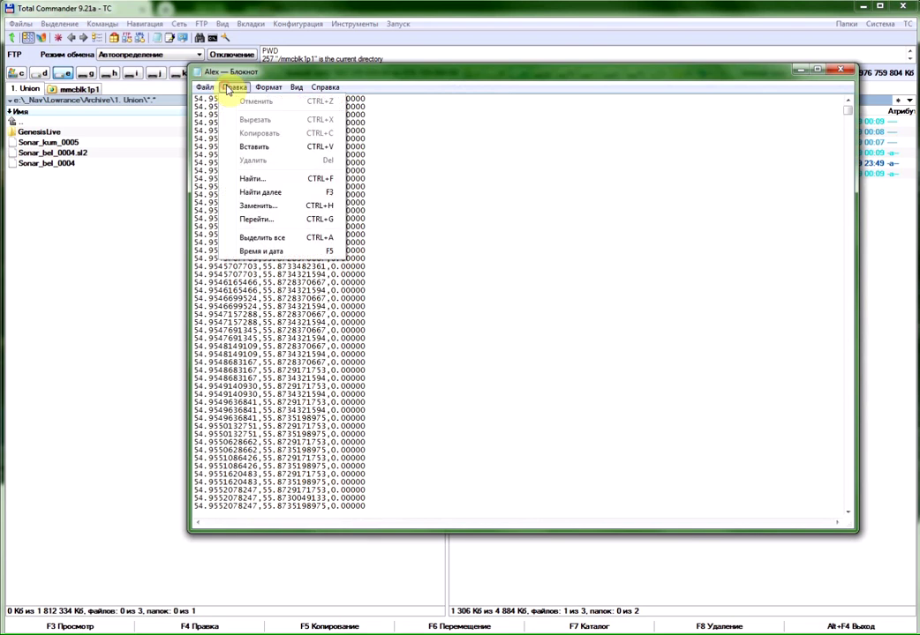
pyautogui.click(253, 238)
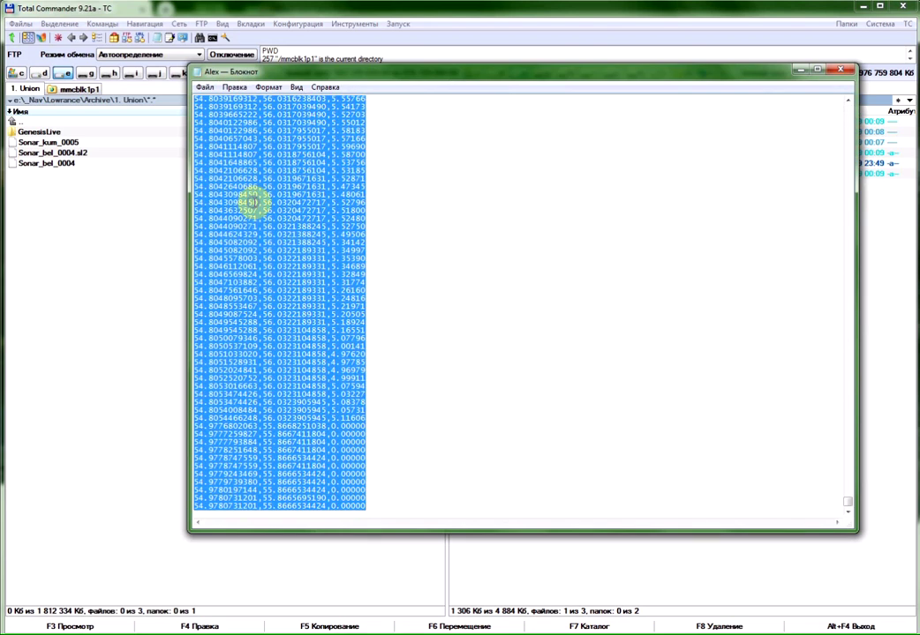
pyautogui.rightClick(254, 203)
pyautogui.click(268, 242)
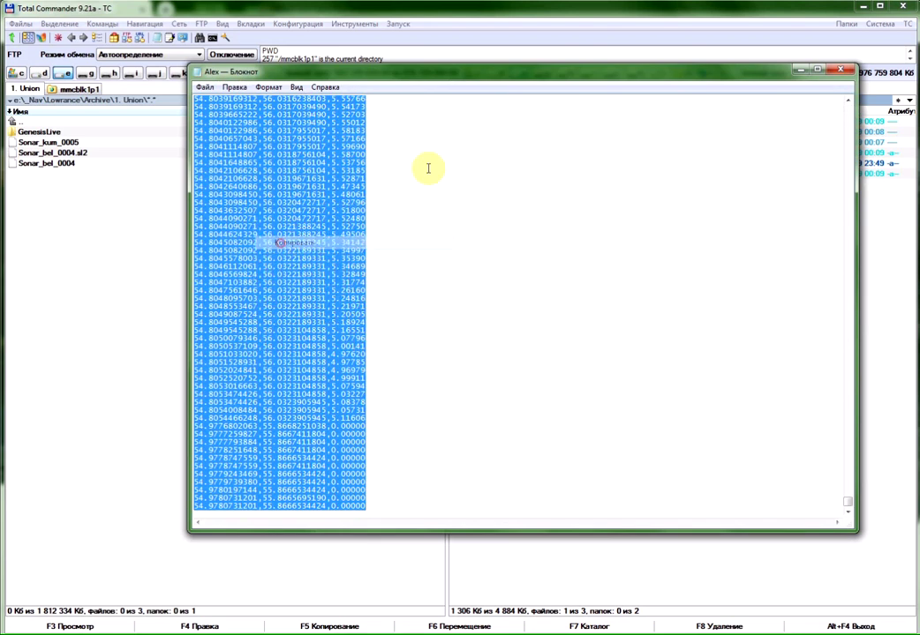
pyautogui.click(843, 69)
# Open the My CSV file from the GLT folder in Notepad (Блокнот)
pyautogui.click(470, 316)
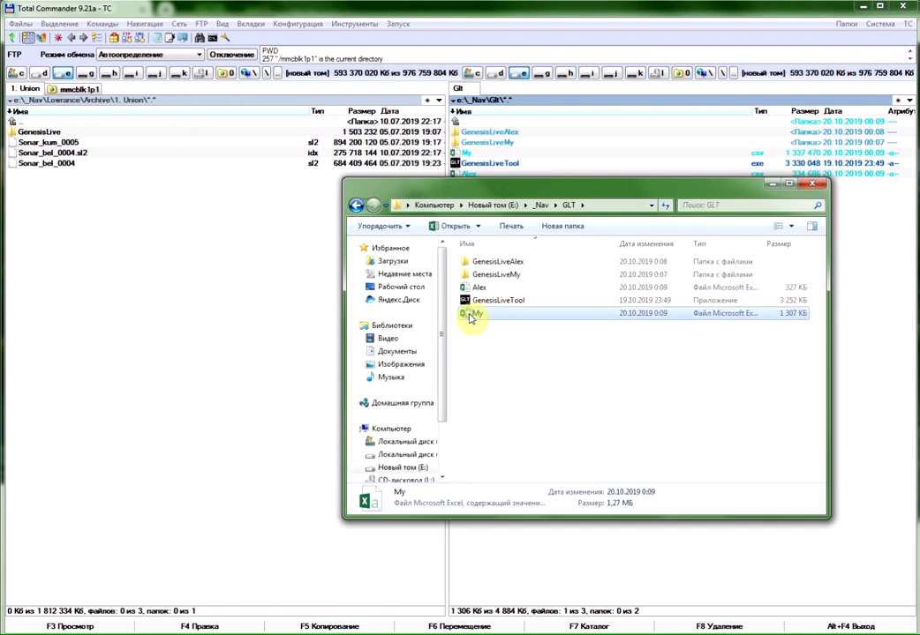
pyautogui.rightClick(470, 316)
pyautogui.moveTo(697, 428)
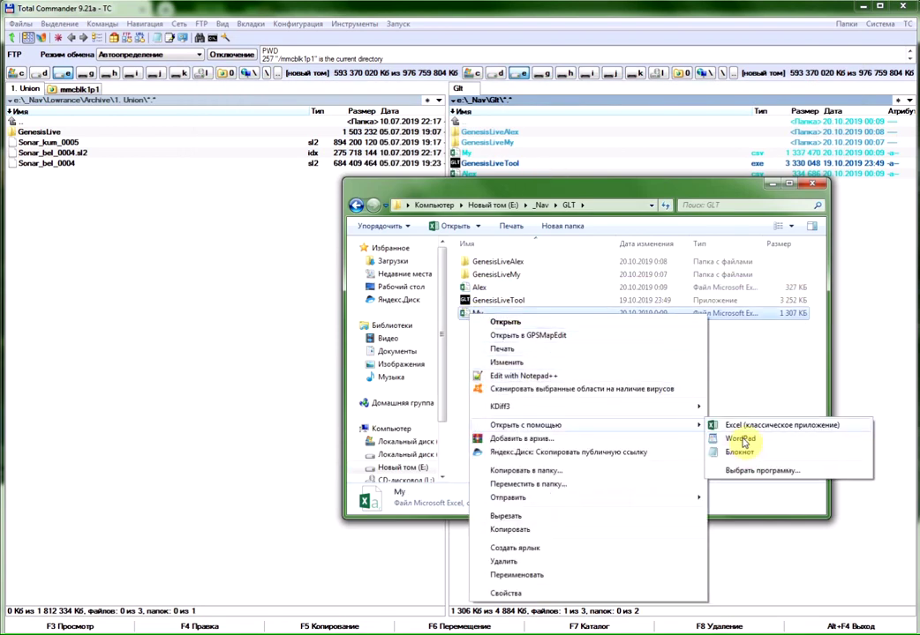
pyautogui.click(731, 444)
# Paste the copied Alex points on a new line at the very end of the My file
pyautogui.scroll(-17, 387, 408)
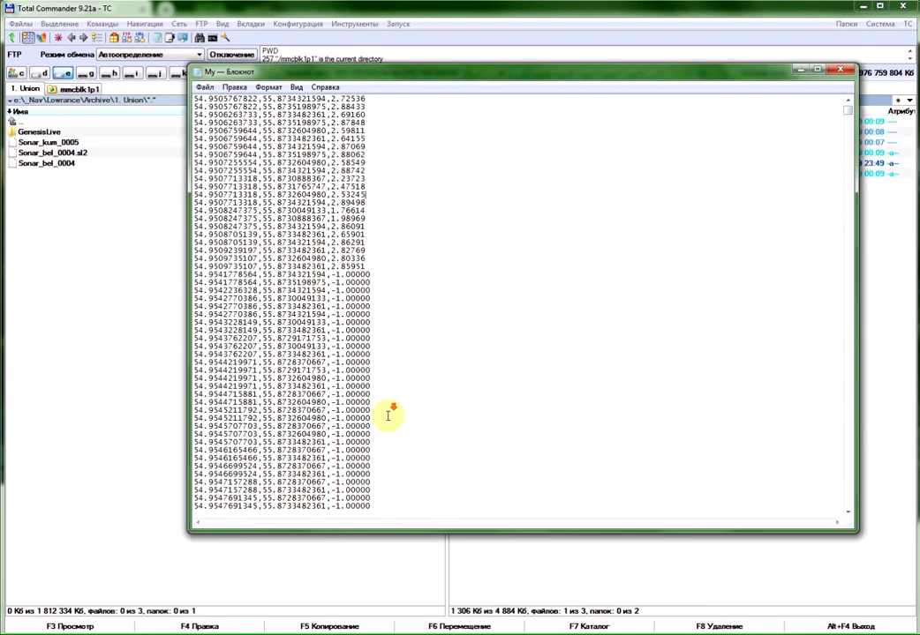
pyautogui.hotkey('ctrl', 'End')
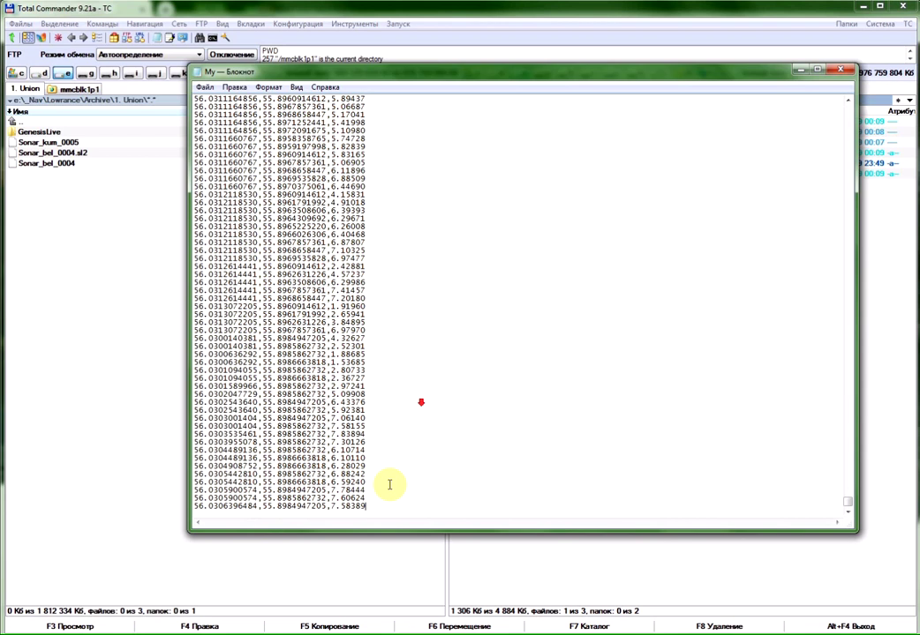
pyautogui.press('Return')
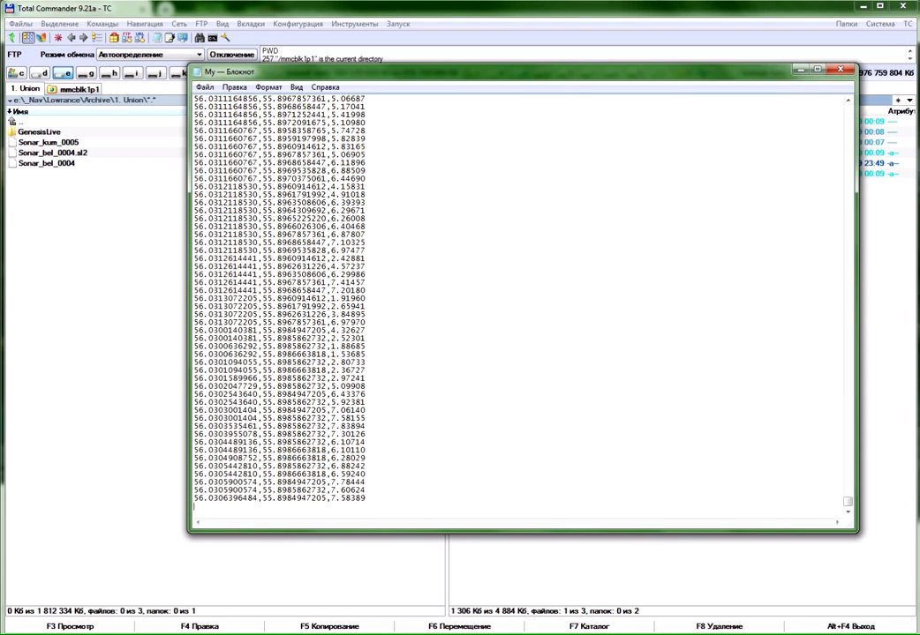
pyautogui.rightClick(200, 507)
pyautogui.click(246, 386)
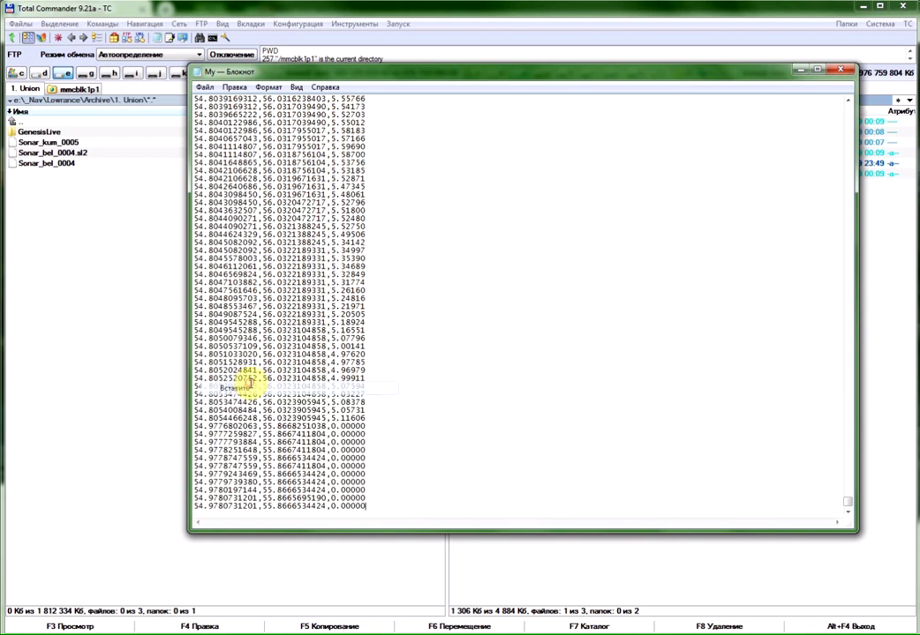
# Save the combined data as My+Alex.csv in the GLT folder with the file type set to all files, and close the file
pyautogui.click(205, 88)
pyautogui.click(237, 142)
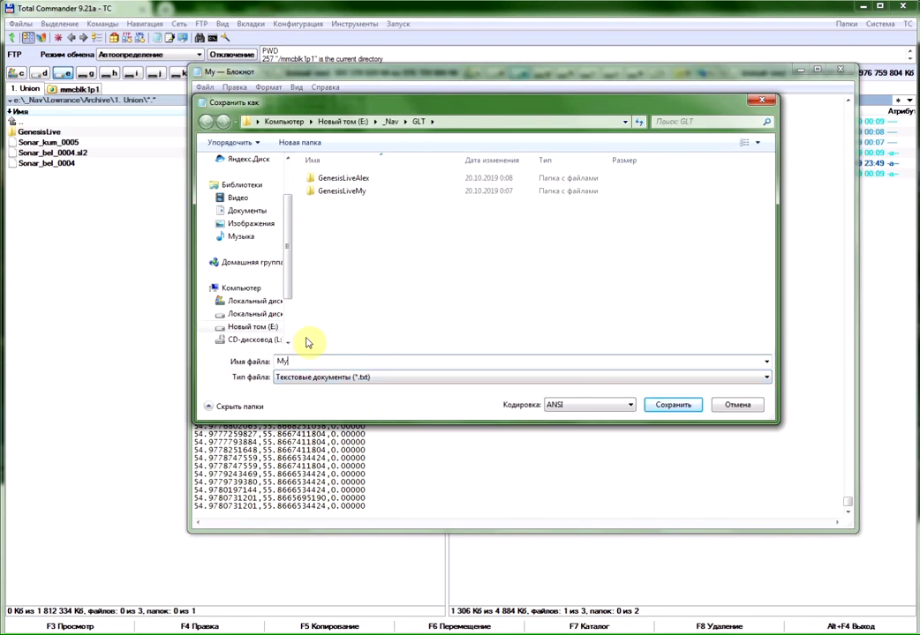
pyautogui.write('+Ф')
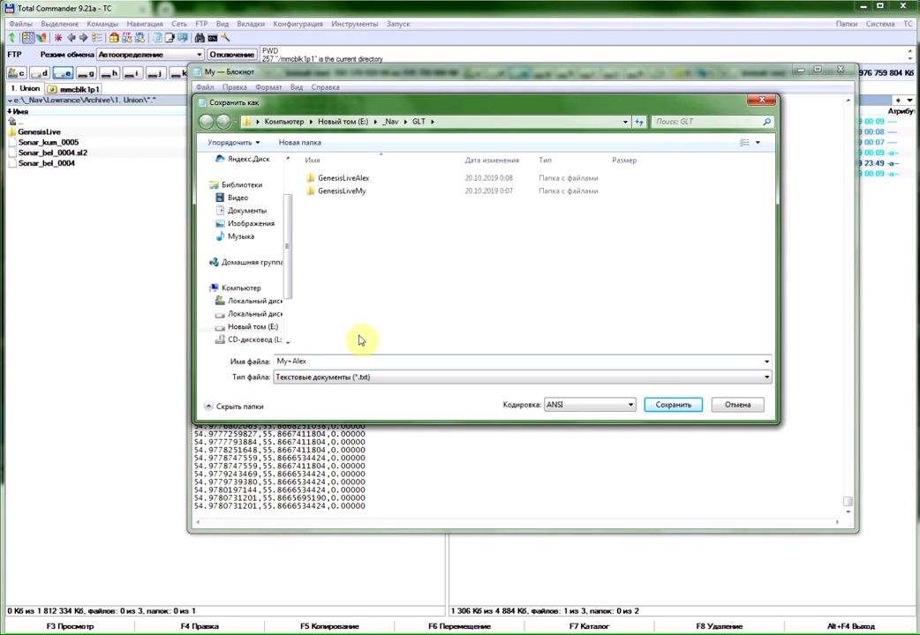
pyautogui.click(380, 379)
pyautogui.click(358, 400)
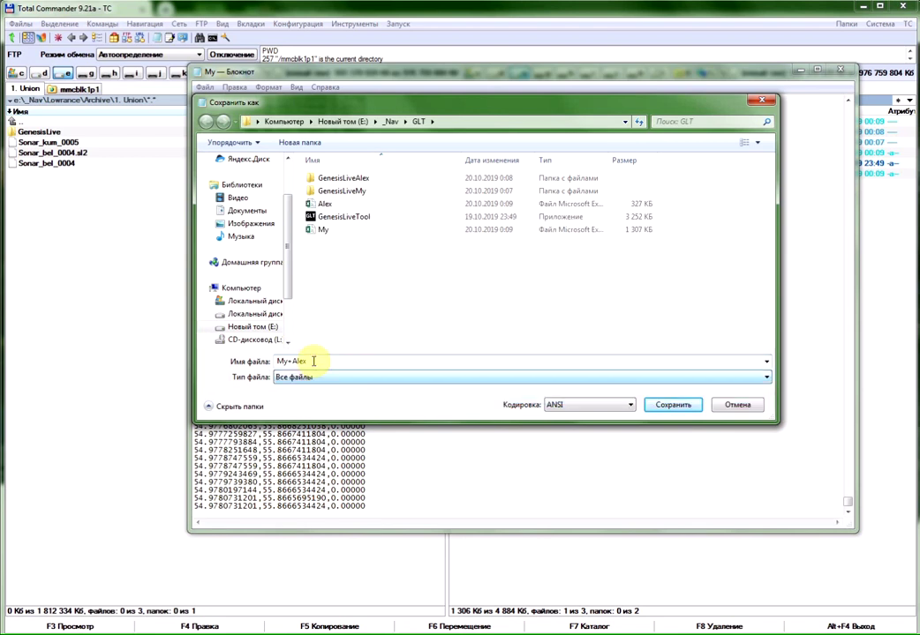
pyautogui.doubleClick(318, 360)
pyautogui.click(317, 361)
pyautogui.write('.csv')
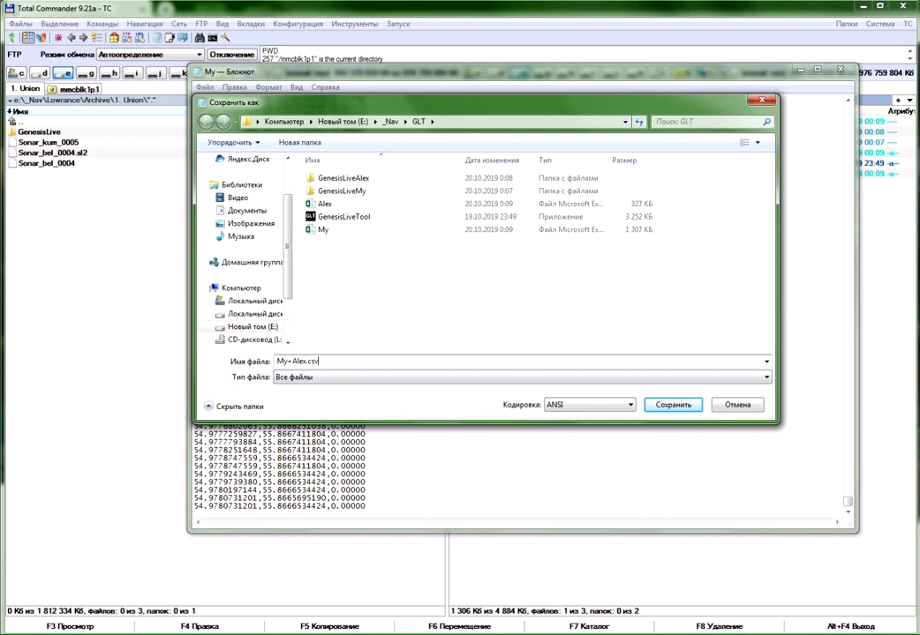
pyautogui.press('Return')
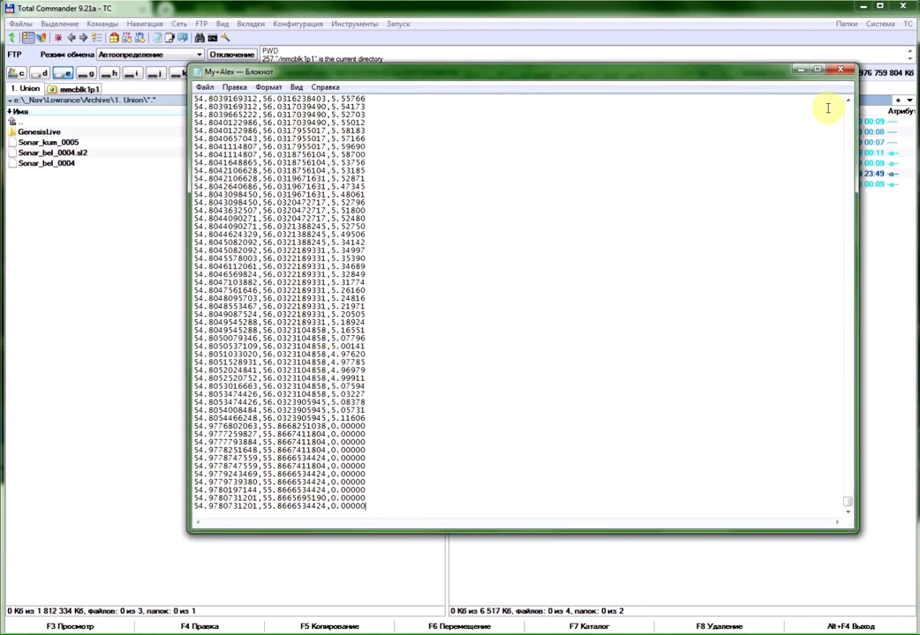
pyautogui.click(840, 69)
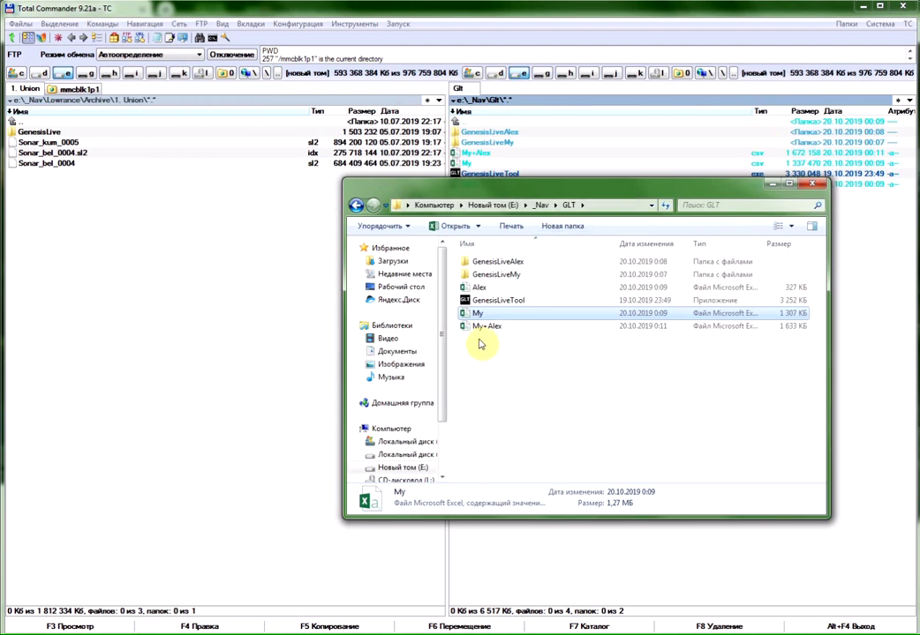
# Launch GenesisLiveTool from the GLT folder again and move its window down beside the file list
pyautogui.click(478, 331)
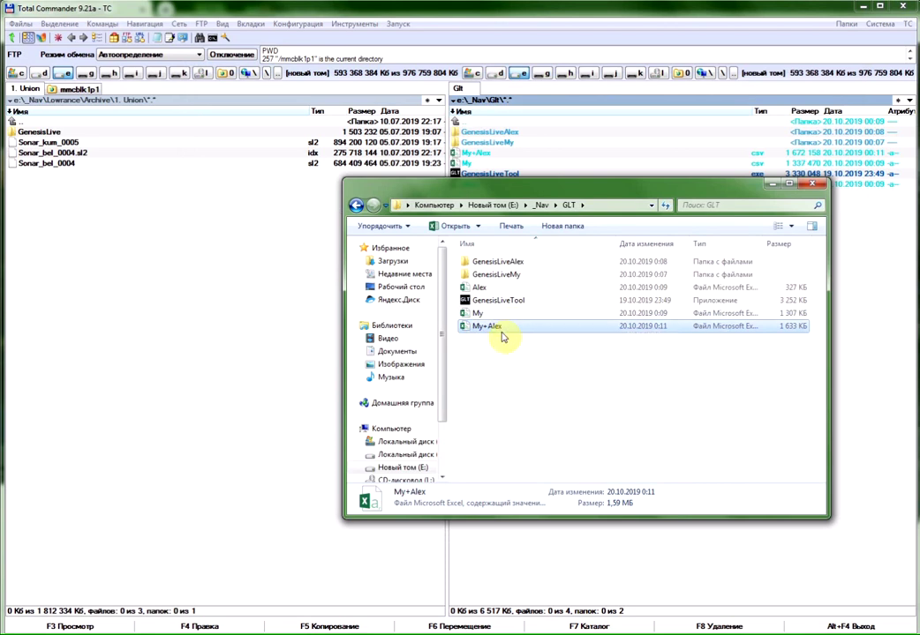
pyautogui.doubleClick(490, 305)
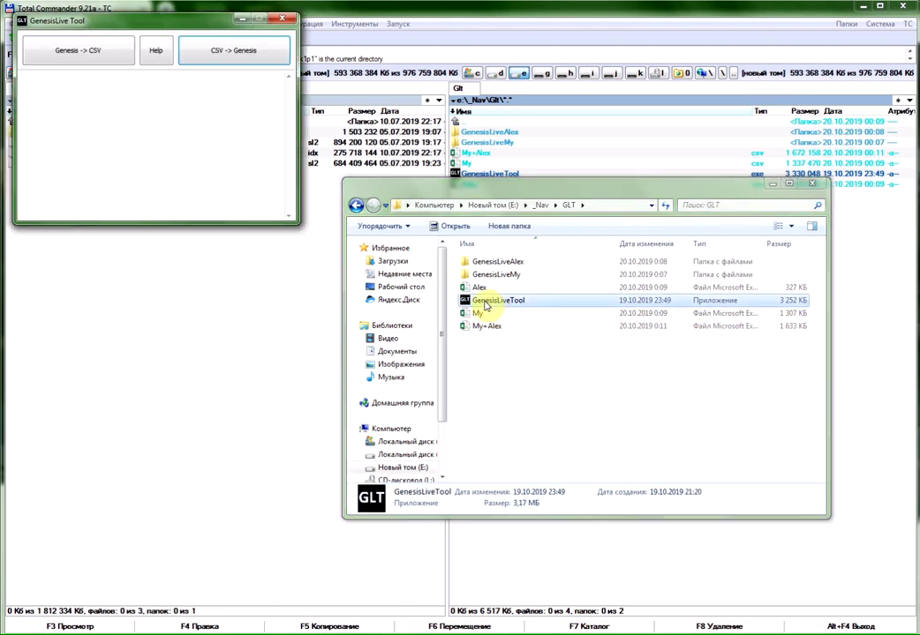
pyautogui.moveTo(181, 26); pyautogui.dragTo(271, 255)
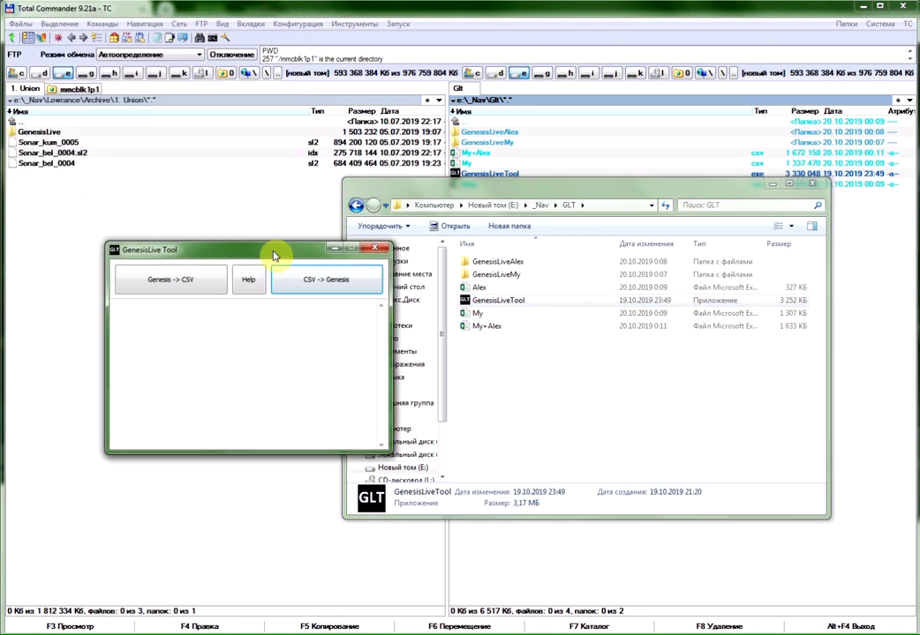
# Convert the My+Alex CSV file to Genesis format and close GenesisLive Tool
pyautogui.click(322, 282)
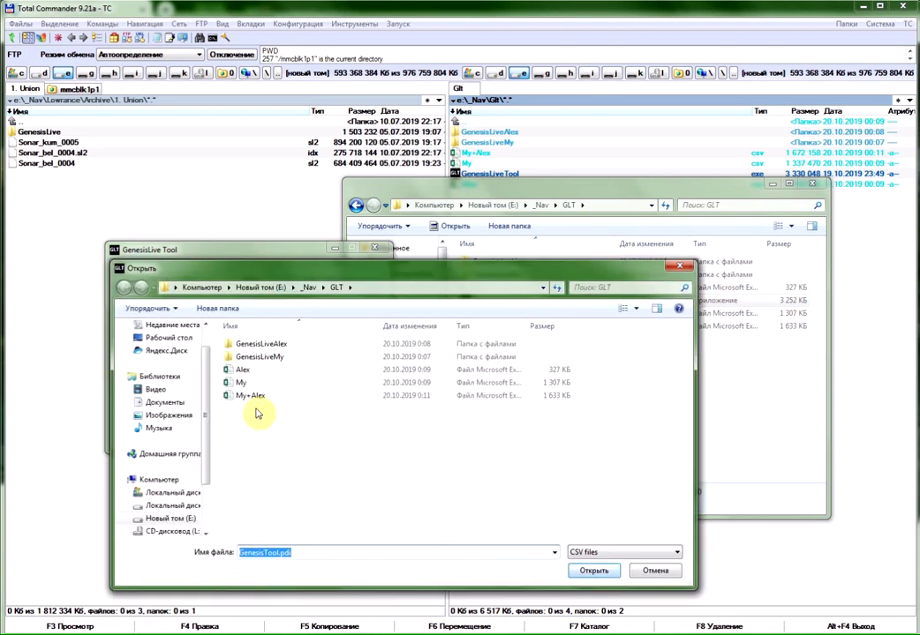
pyautogui.click(248, 396)
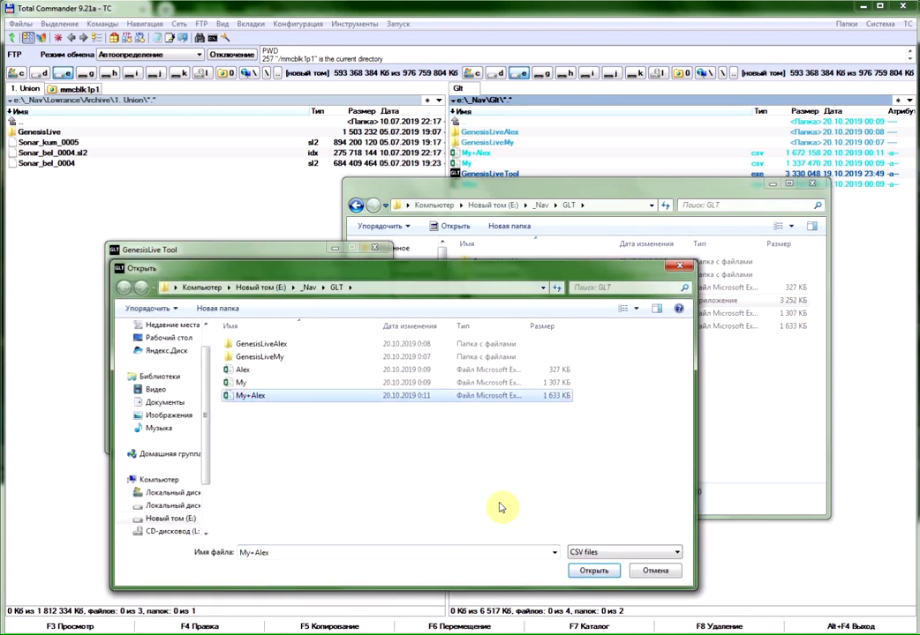
pyautogui.click(589, 571)
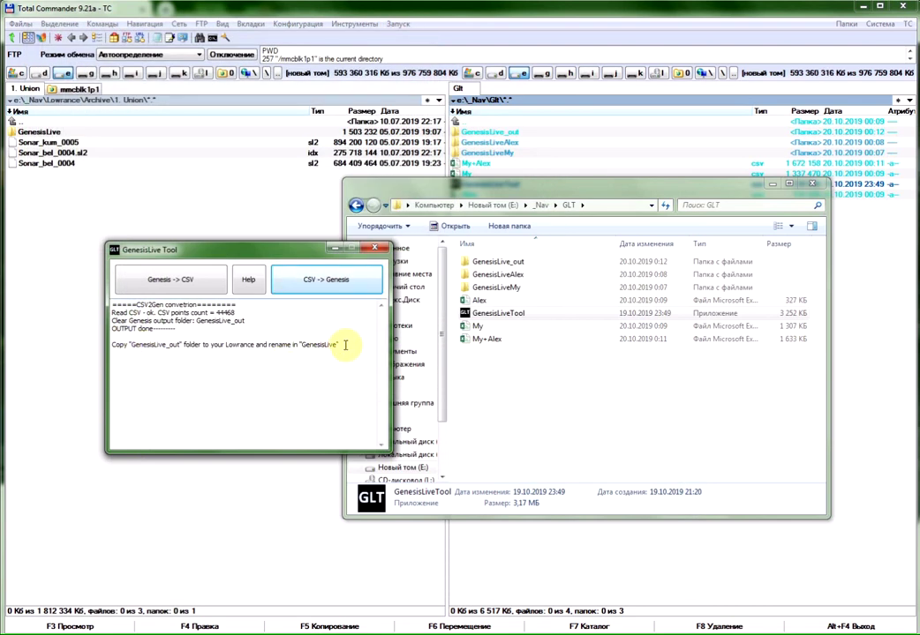
pyautogui.click(381, 253)
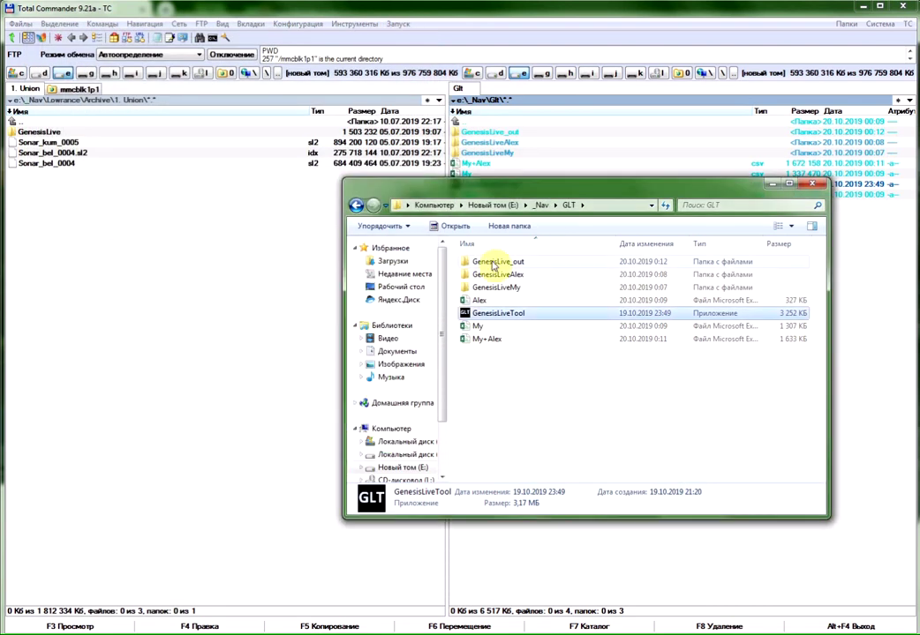
# Switch to Total Commander and delete the GenesisLive folder from the mmcblk1p1 directory on the FTP device
pyautogui.click(494, 262)
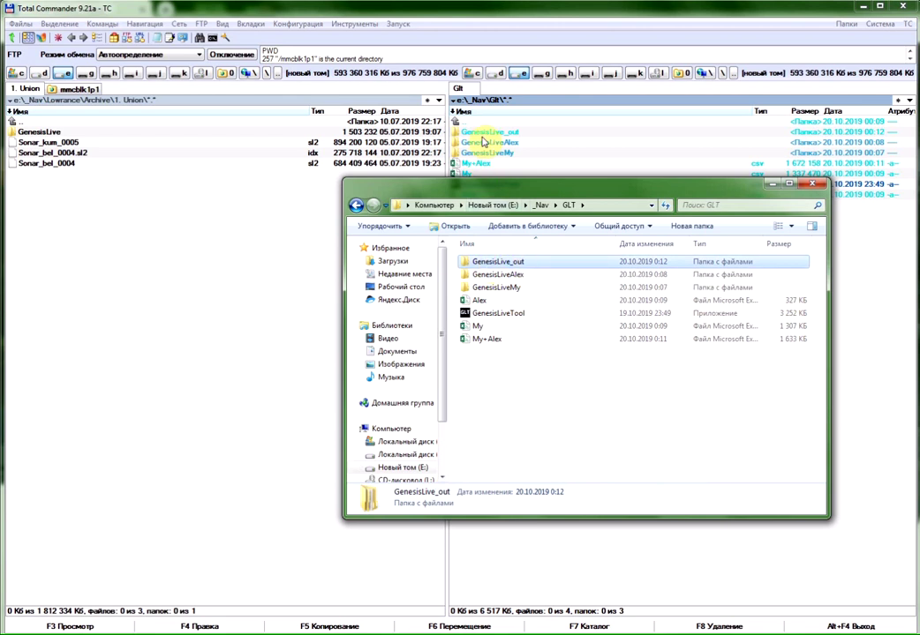
pyautogui.click(85, 197)
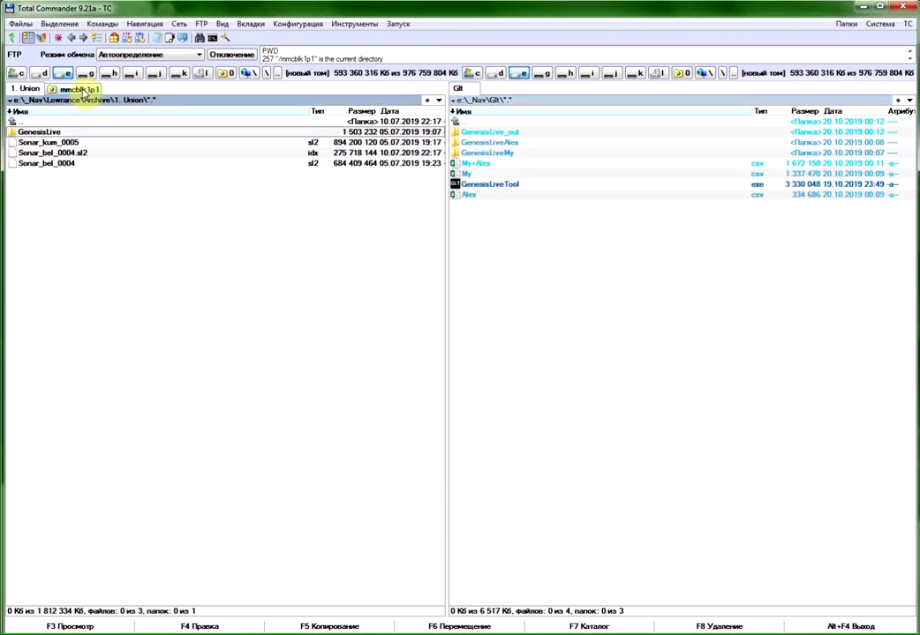
pyautogui.click(76, 90)
pyautogui.click(46, 132)
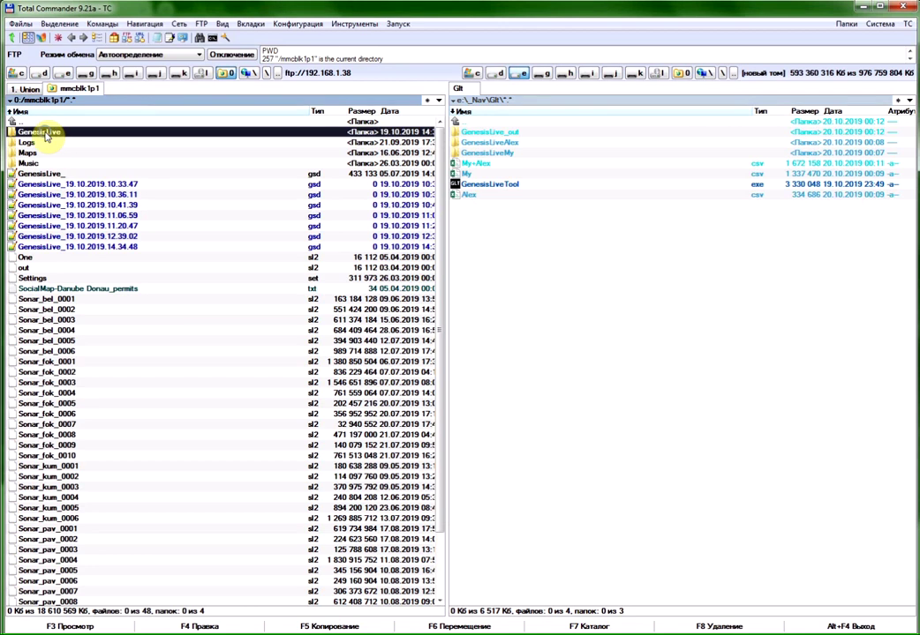
pyautogui.rightClick(46, 132)
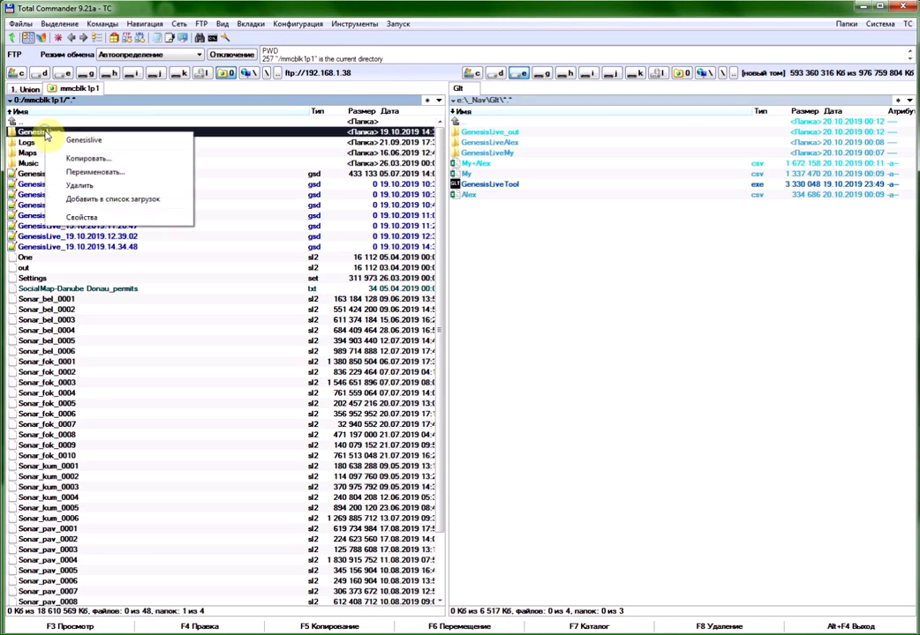
pyautogui.click(82, 184)
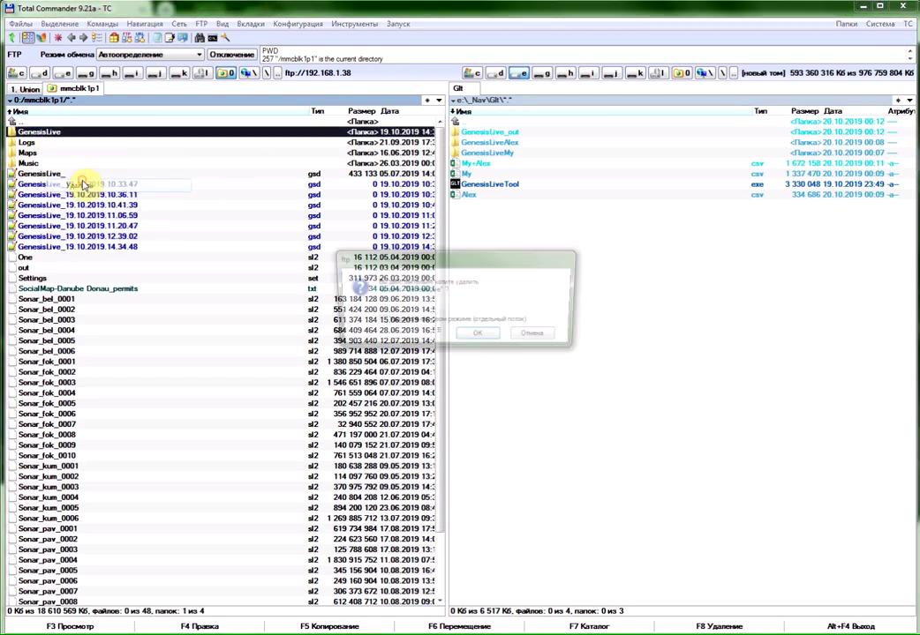
pyautogui.click(471, 337)
pyautogui.click(373, 373)
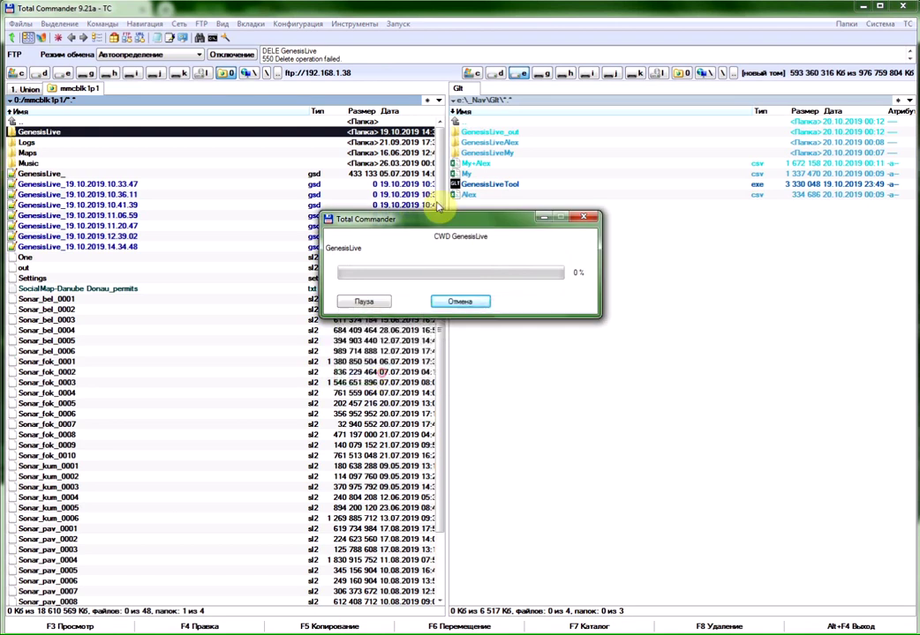
# Copy the GenesisLive_out folder from the Glt folder to the mmcblk1p1 directory on the FTP device
pyautogui.click(480, 133)
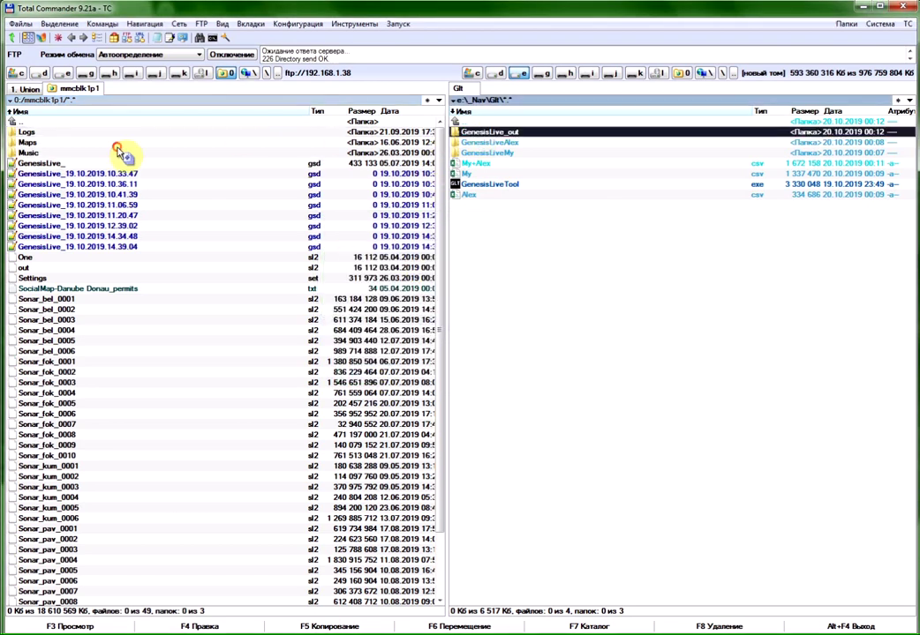
pyautogui.moveTo(121, 153); pyautogui.dragTo(192, 185)
pyautogui.click(452, 336)
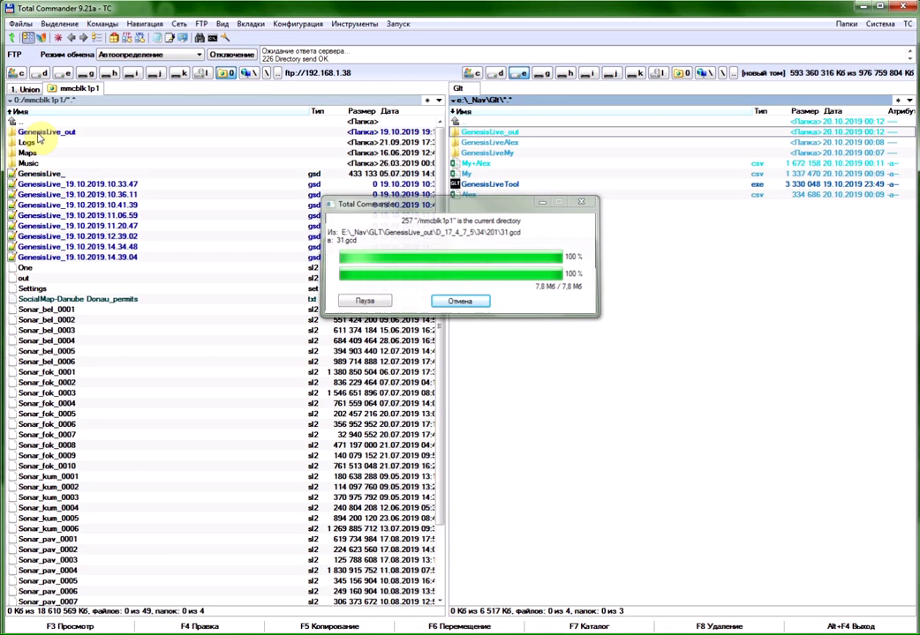
# Open the name of the copied GenesisLive_out folder in mmcblk1p1 for editing
pyautogui.click(40, 133)
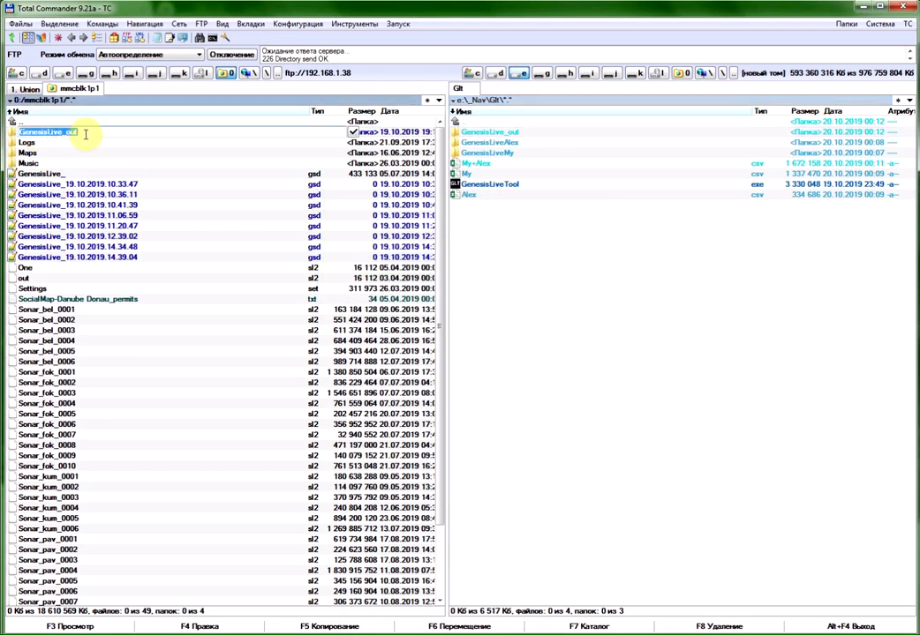